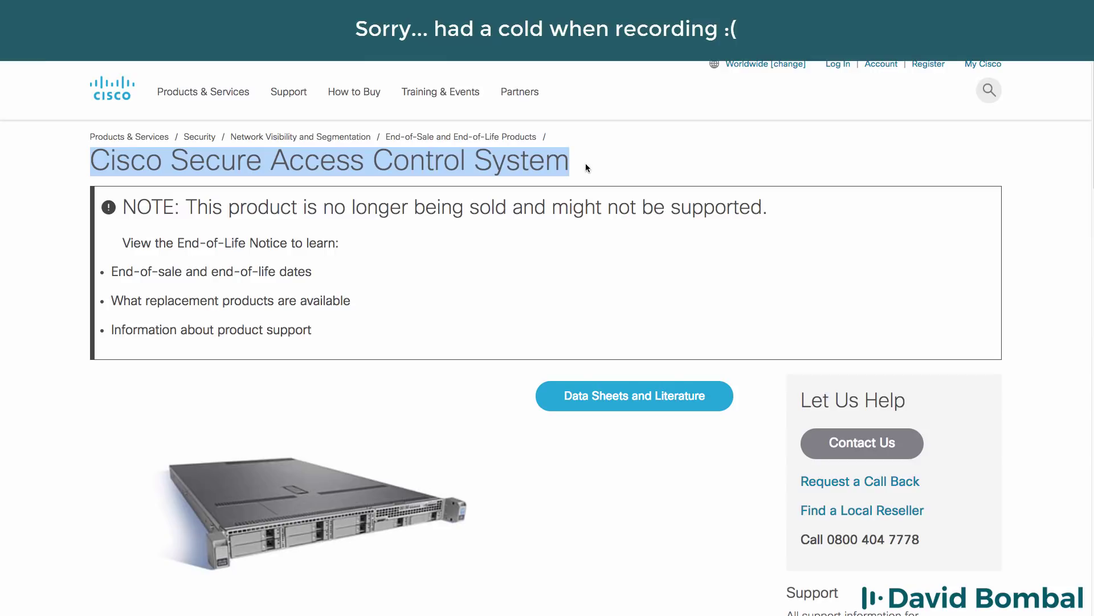
Step: Review the ACS vs ISE comparison page and highlight the note that ACS is discontinued
{"action": "key", "text": "ctrl+Tab"}
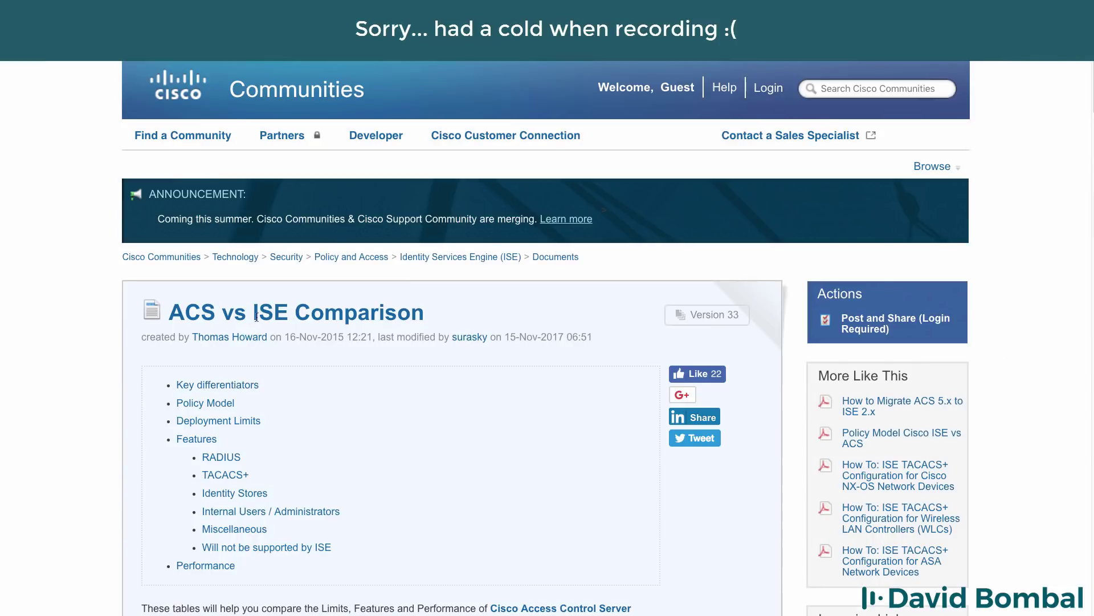
{"action": "left_click_drag", "start_coordinate": [254, 313], "coordinate": [448, 317]}
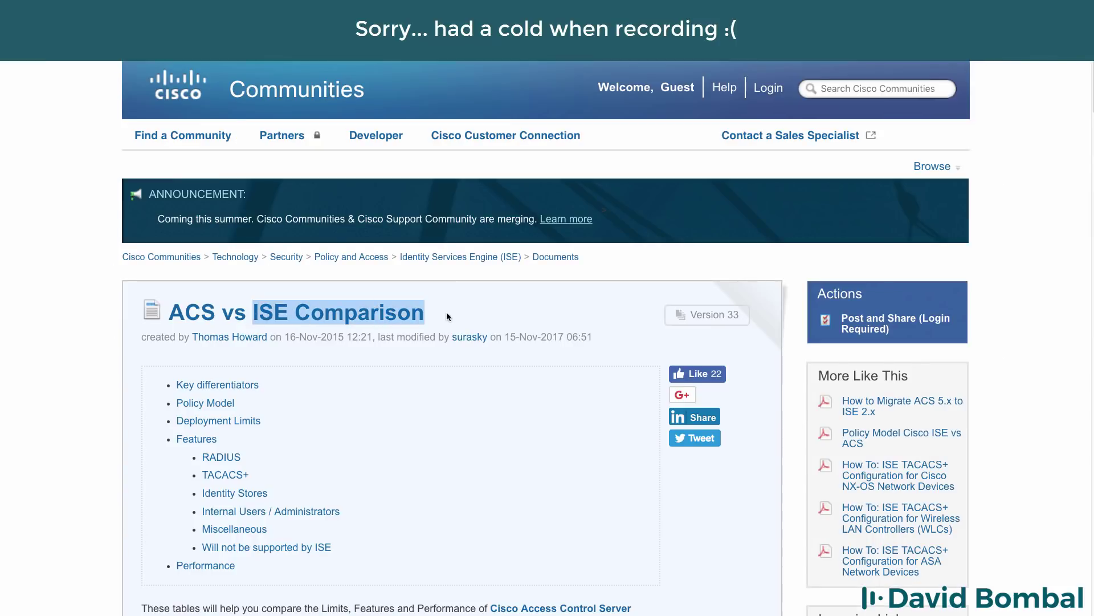
{"action": "left_click", "coordinate": [221, 457]}
{"action": "scroll", "coordinate": [323, 447], "scroll_direction": "up", "scroll_amount": 1}
{"action": "scroll", "coordinate": [320, 449], "scroll_direction": "down", "scroll_amount": 1}
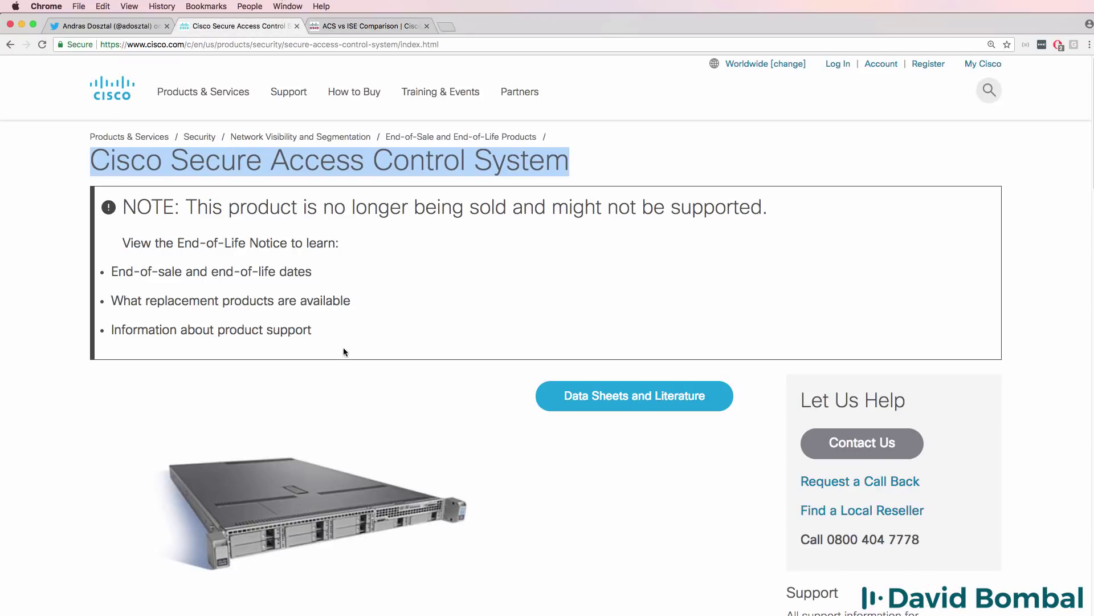
{"action": "left_click_drag", "start_coordinate": [198, 208], "coordinate": [852, 235]}
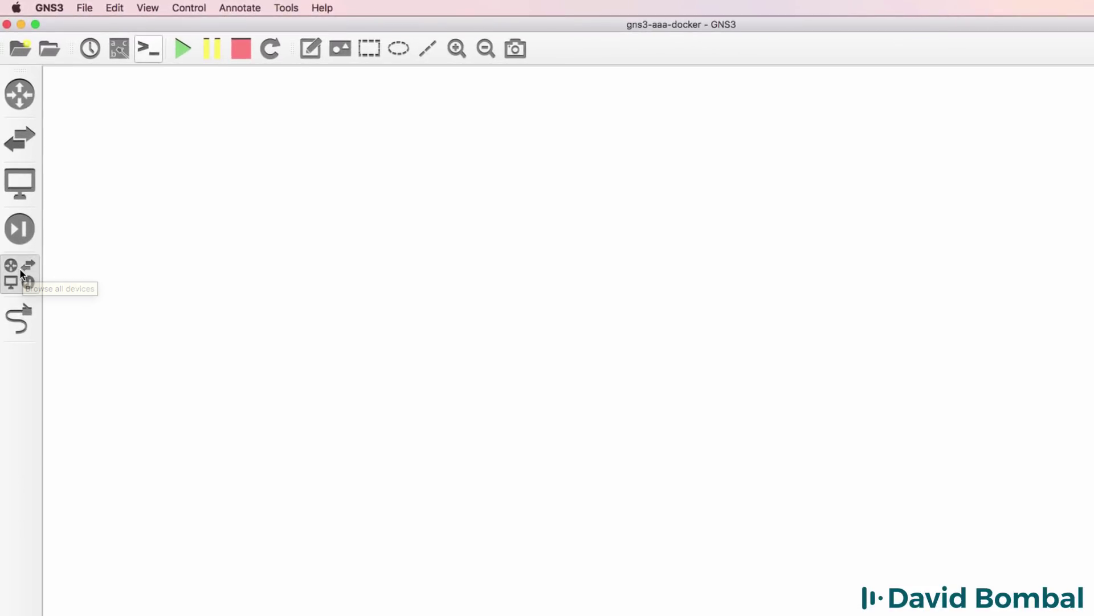
Step: Search GNS3's available, then installed and available, appliances for 'AAA', finding none, and close the list
{"action": "left_click", "coordinate": [21, 274]}
{"action": "left_click", "coordinate": [114, 91]}
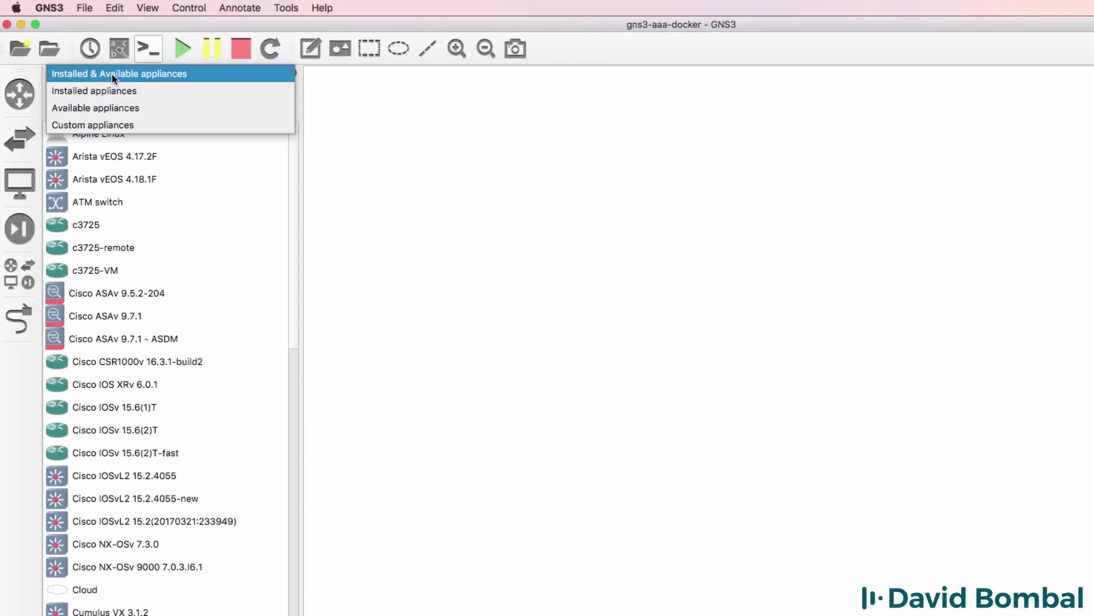
{"action": "left_click", "coordinate": [112, 101]}
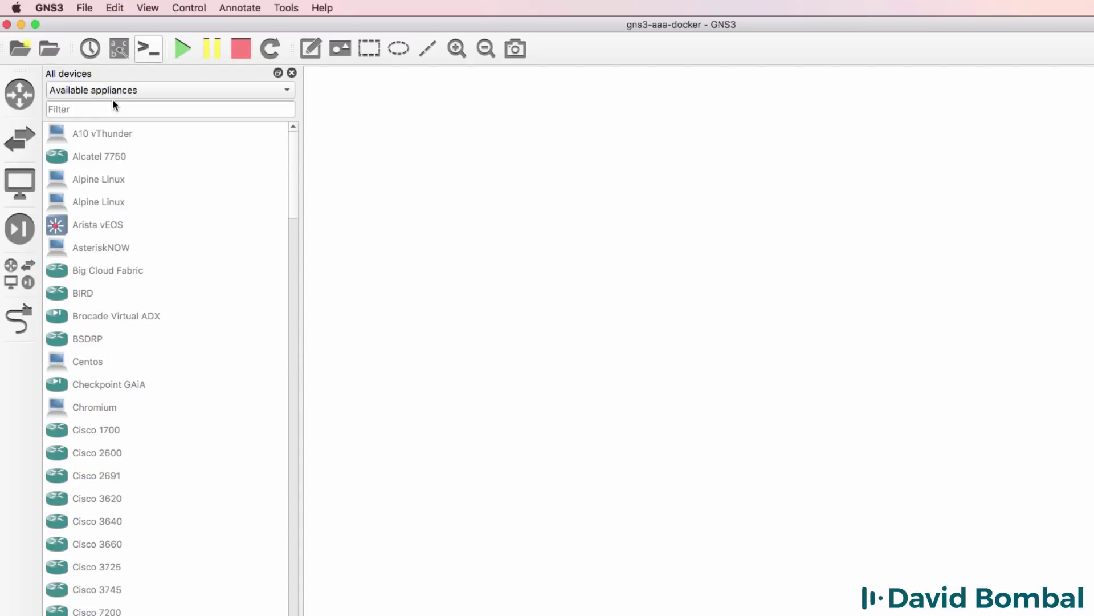
{"action": "left_click", "coordinate": [116, 109]}
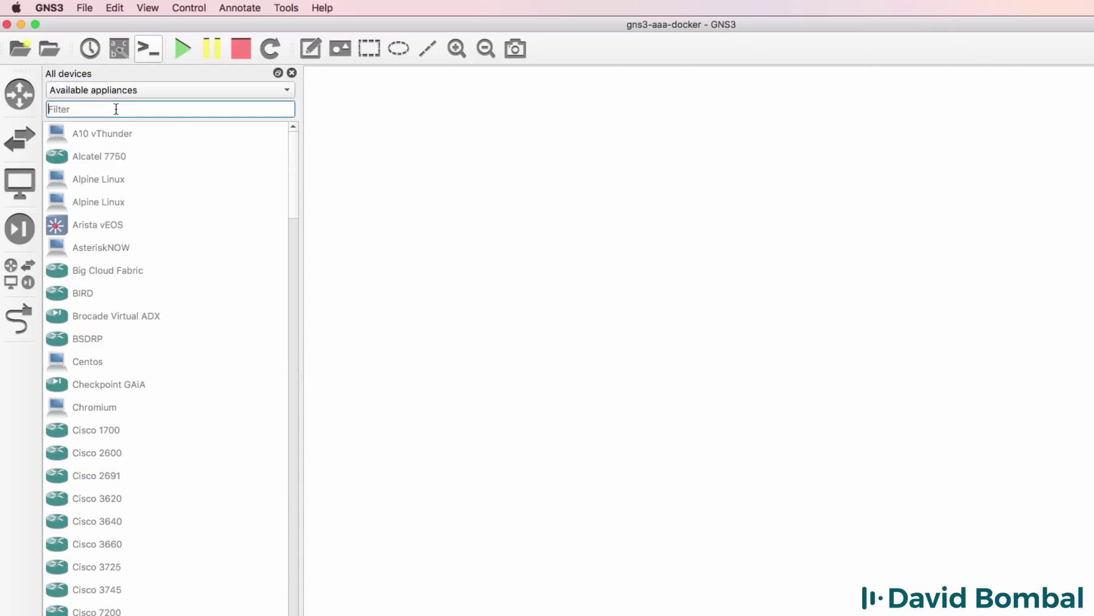
{"action": "type", "text": "AAA"}
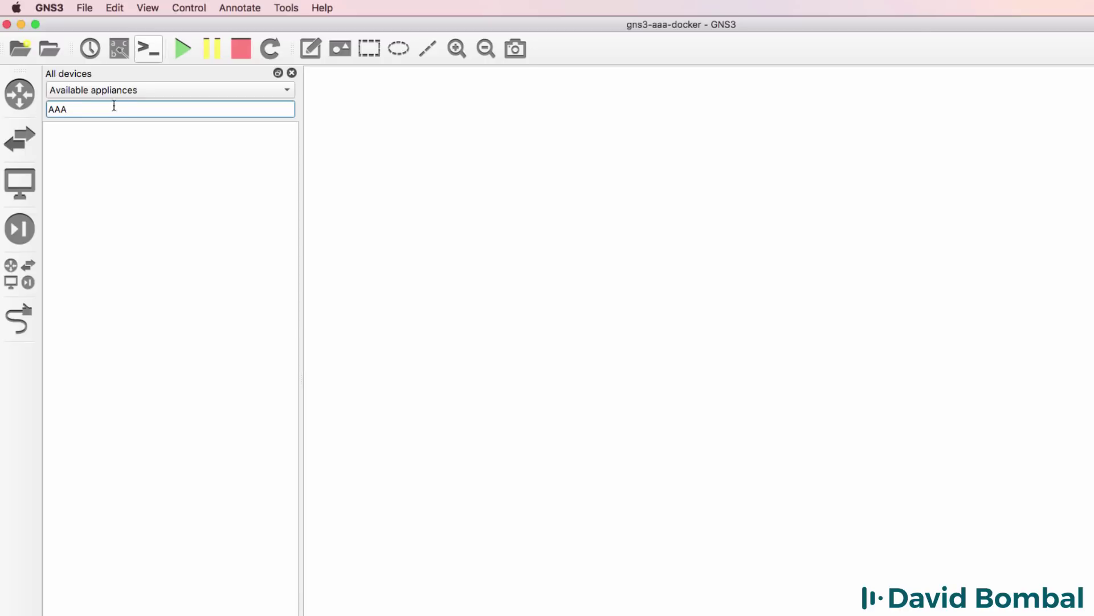
{"action": "left_click", "coordinate": [112, 90]}
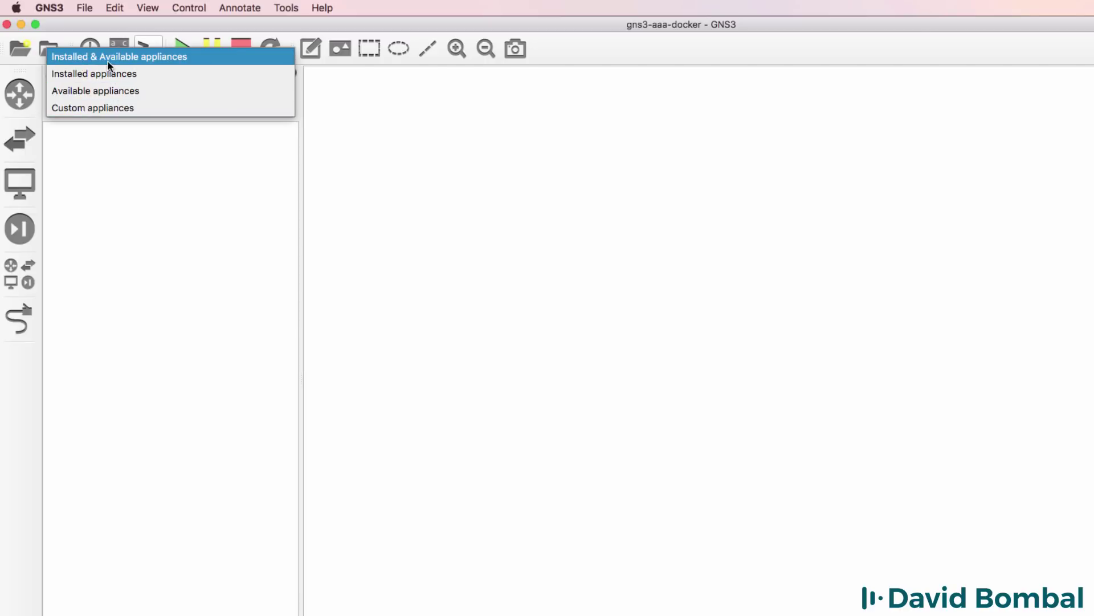
{"action": "left_click", "coordinate": [107, 62]}
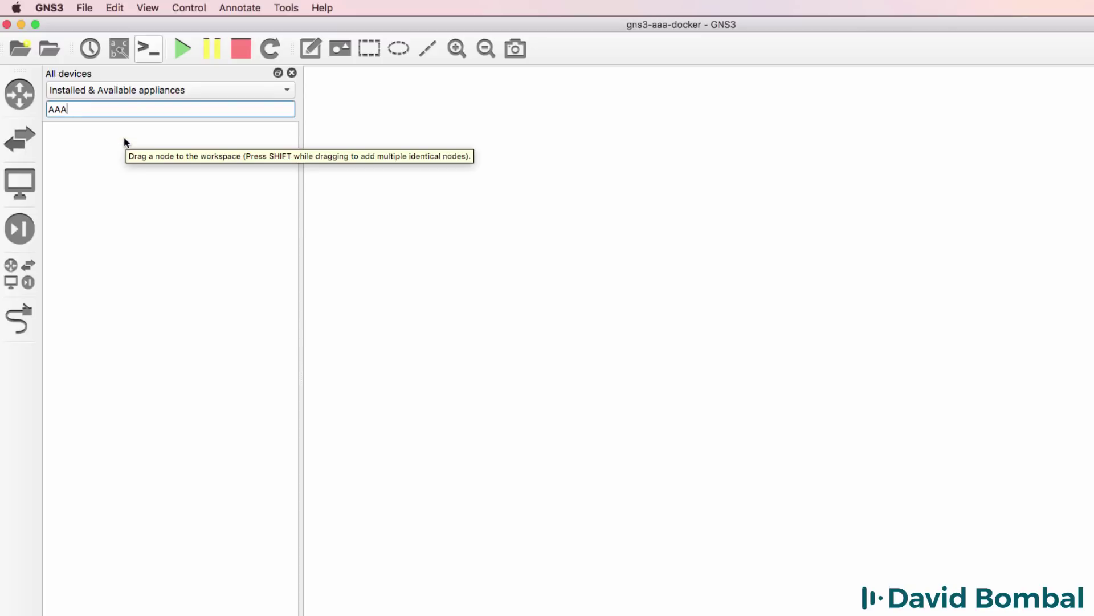
{"action": "left_click", "coordinate": [291, 73]}
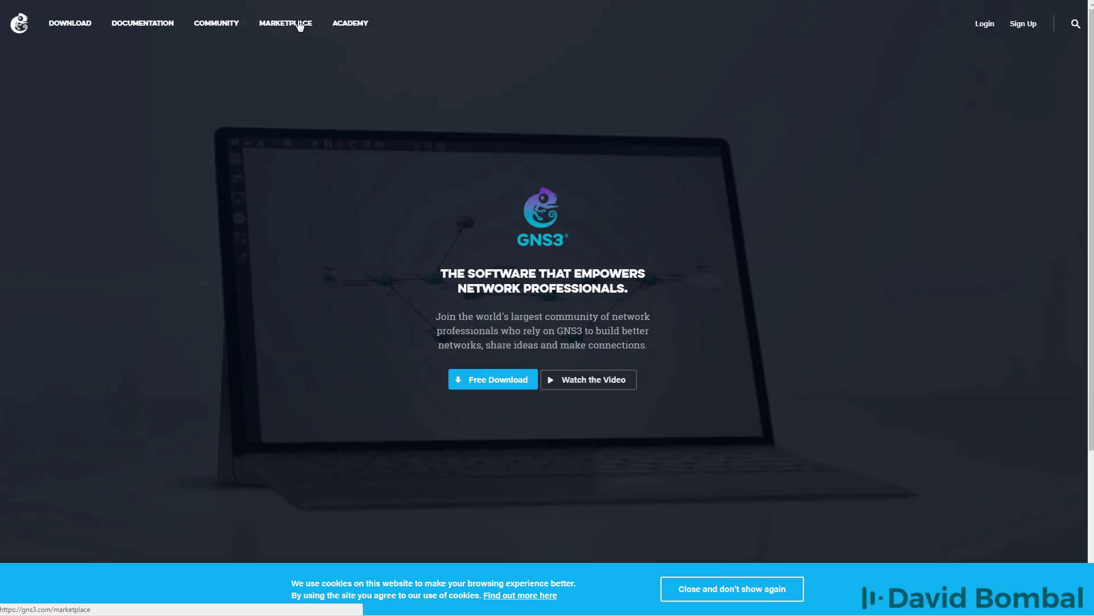
Step: Search the GNS3 Marketplace appliances for 'AAA' and download the AAA appliance
{"action": "left_click", "coordinate": [299, 26]}
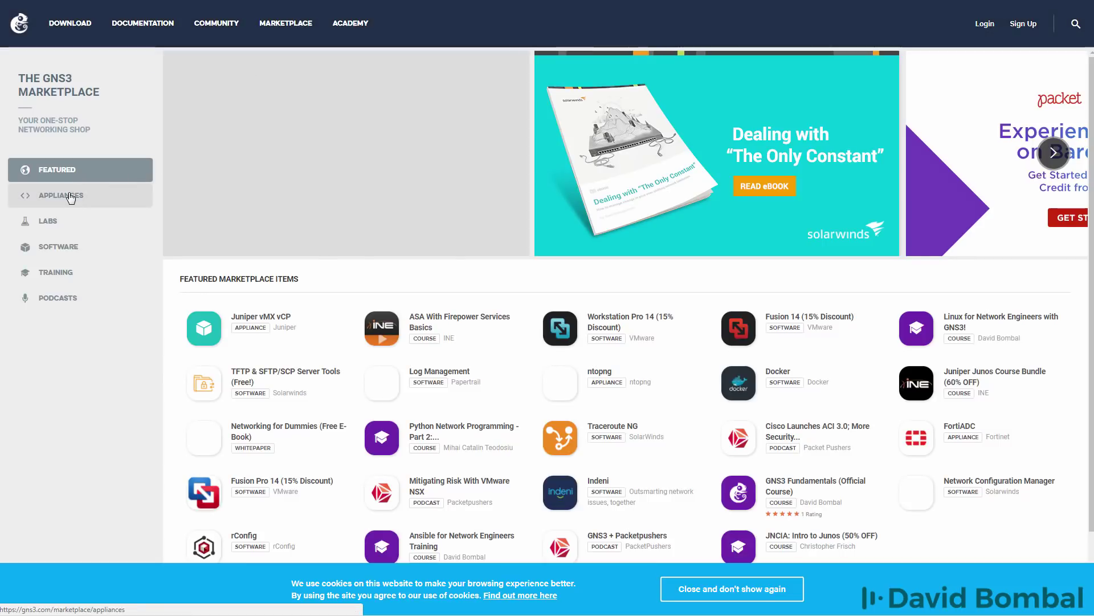
{"action": "left_click", "coordinate": [69, 193]}
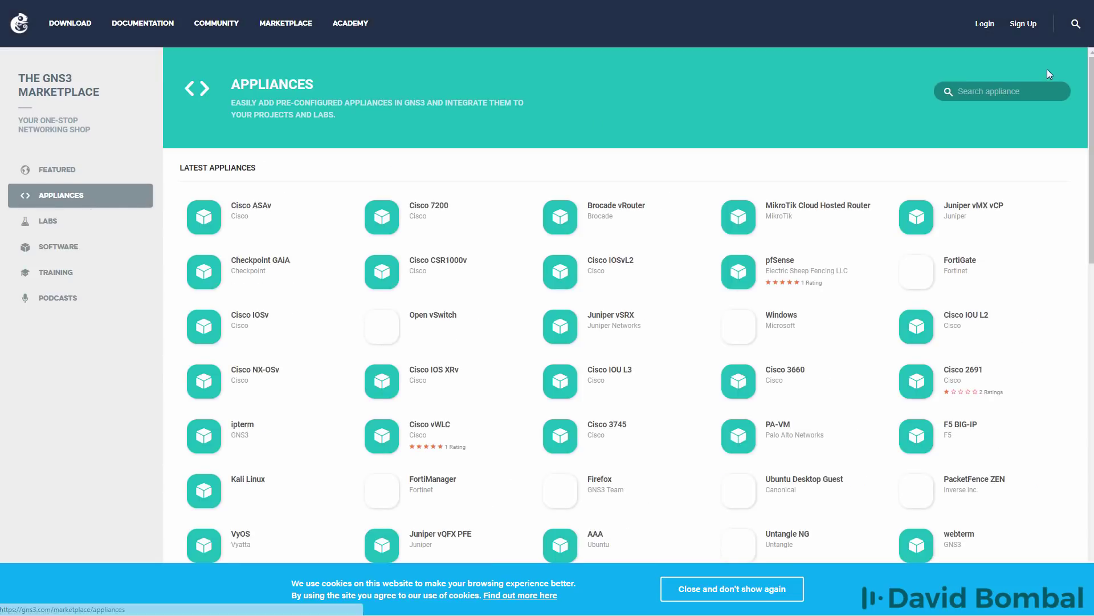
{"action": "left_click", "coordinate": [1024, 93]}
{"action": "type", "text": "AAA"}
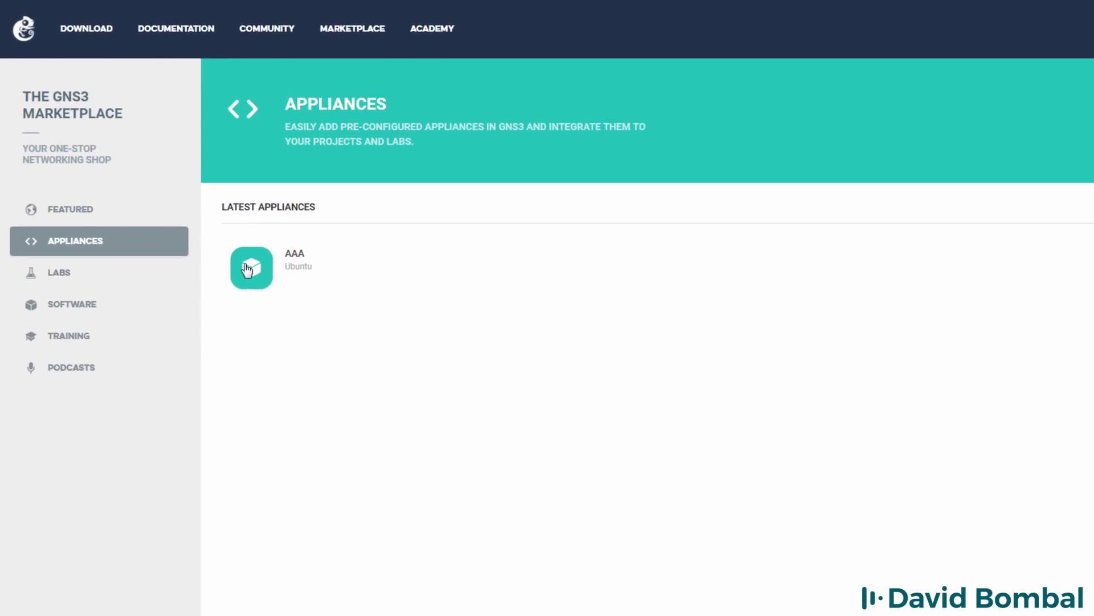
{"action": "left_click", "coordinate": [249, 269]}
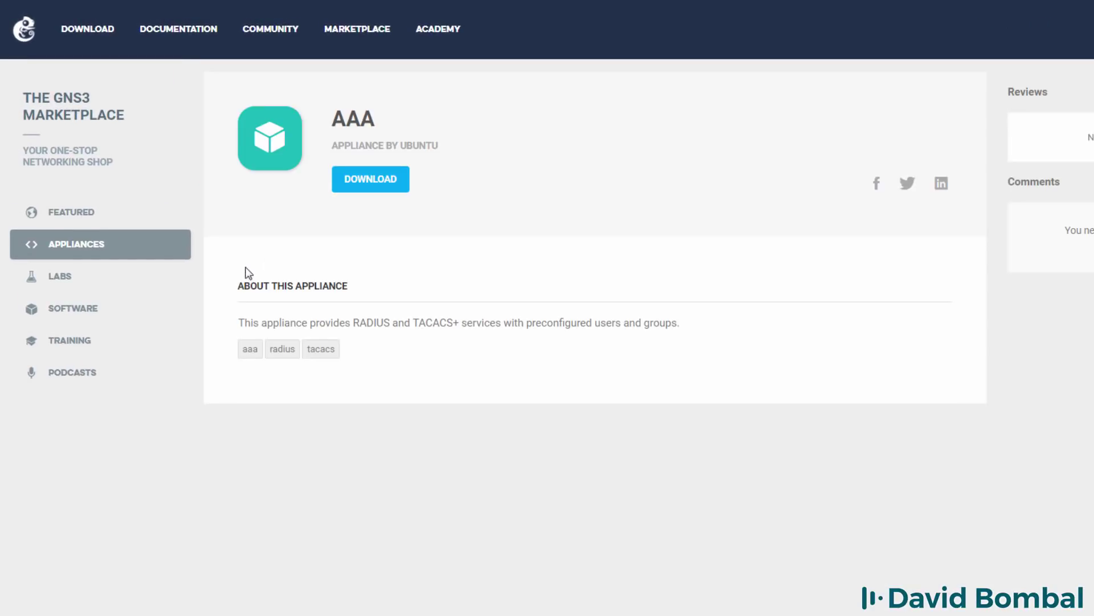
{"action": "left_click", "coordinate": [379, 183]}
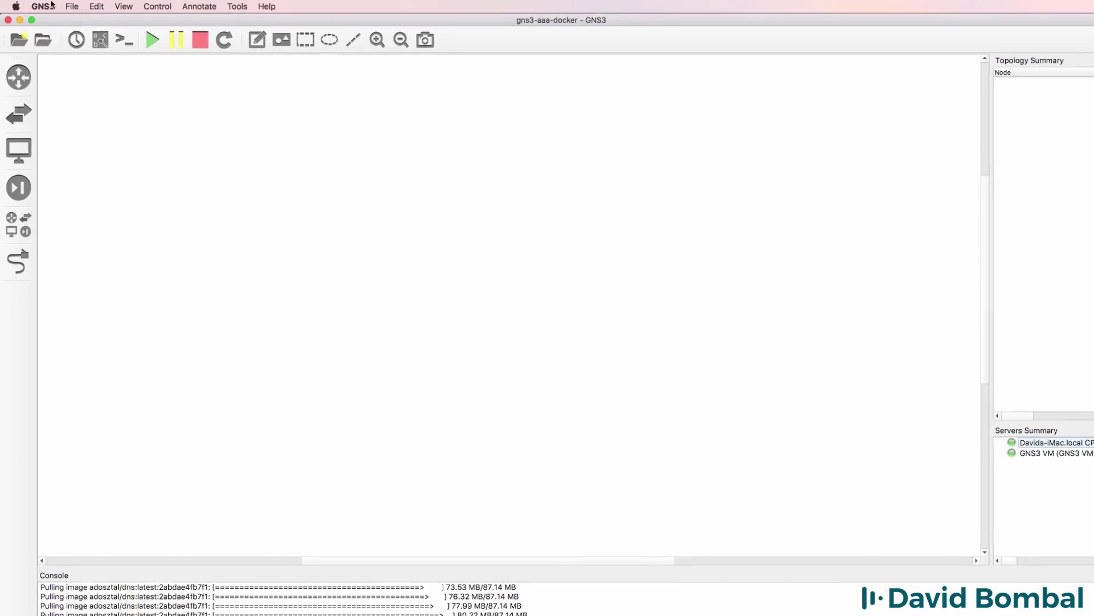
{"action": "left_click", "coordinate": [44, 7]}
{"action": "left_click", "coordinate": [72, 23]}
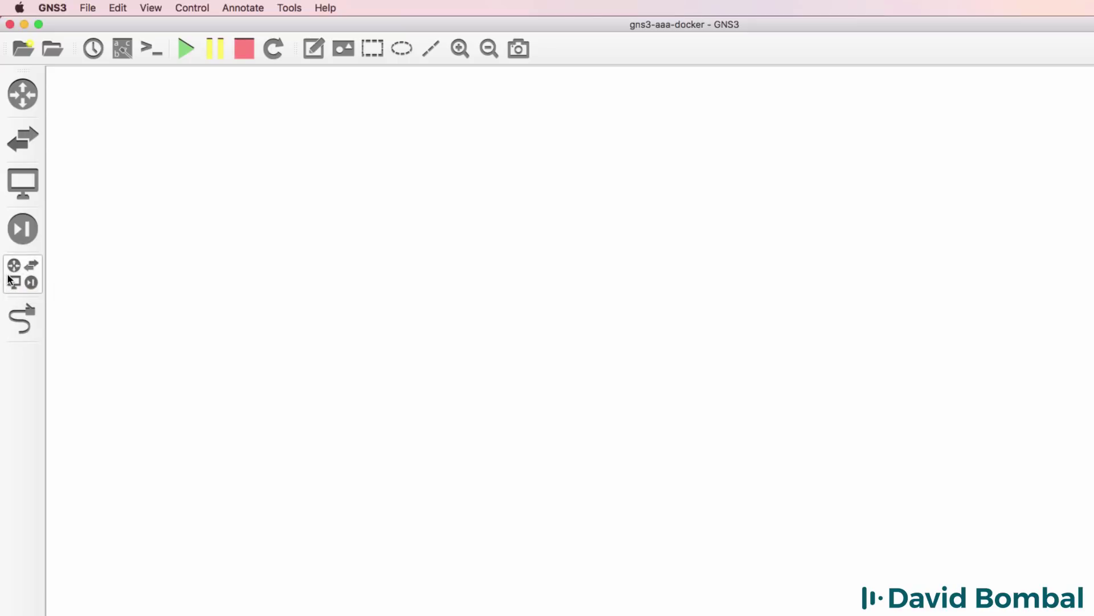
{"action": "left_click", "coordinate": [21, 276]}
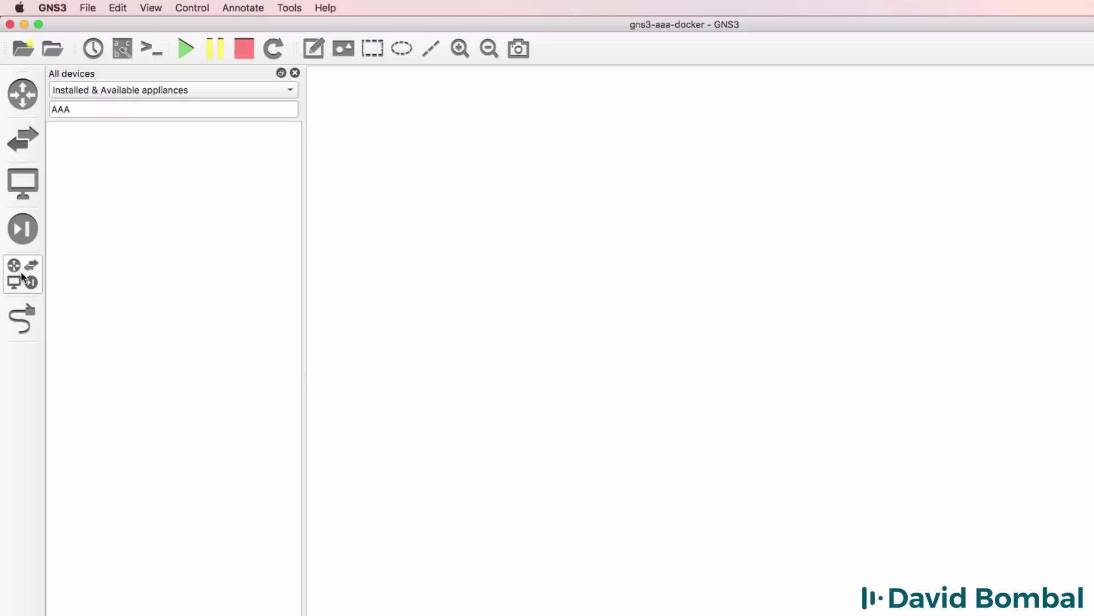
Step: Import the aaa.gns3a appliance file from Downloads via File > Import appliance
{"action": "left_click", "coordinate": [295, 72]}
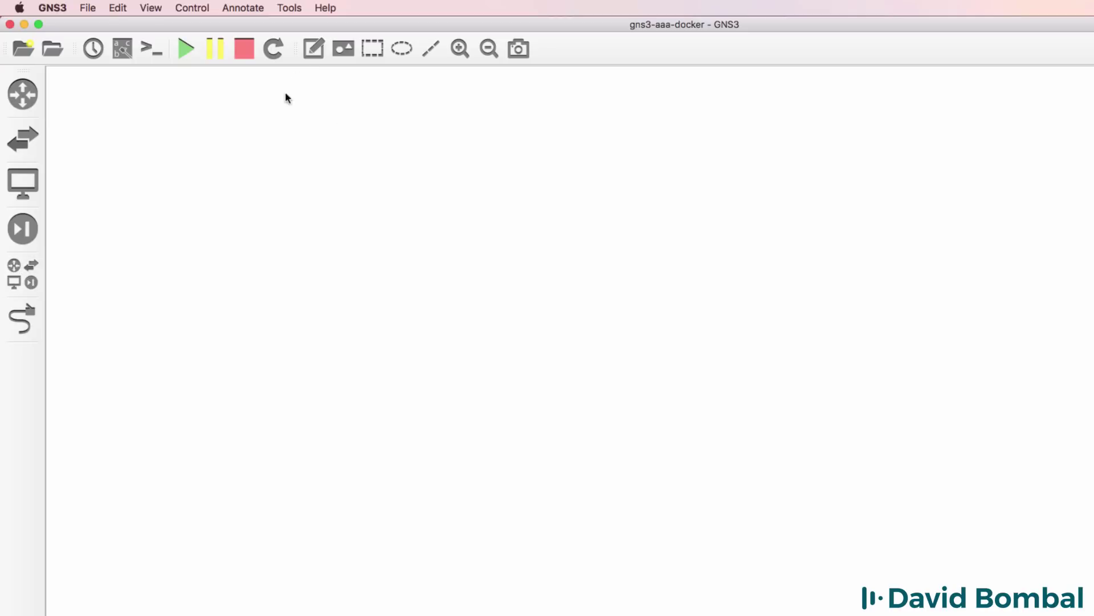
{"action": "left_click", "coordinate": [88, 11]}
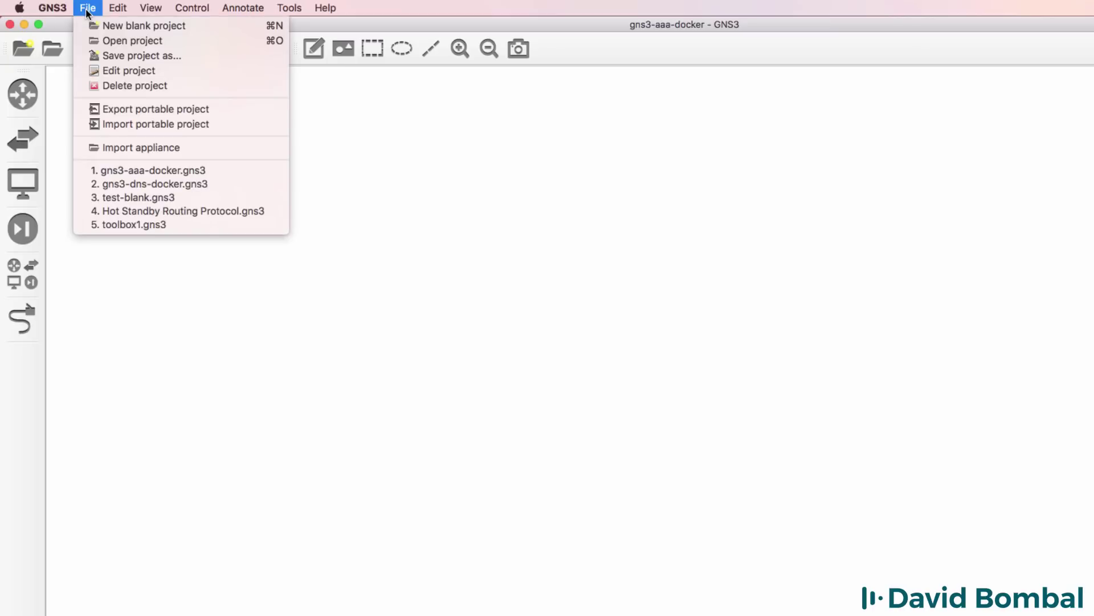
{"action": "left_click", "coordinate": [121, 148]}
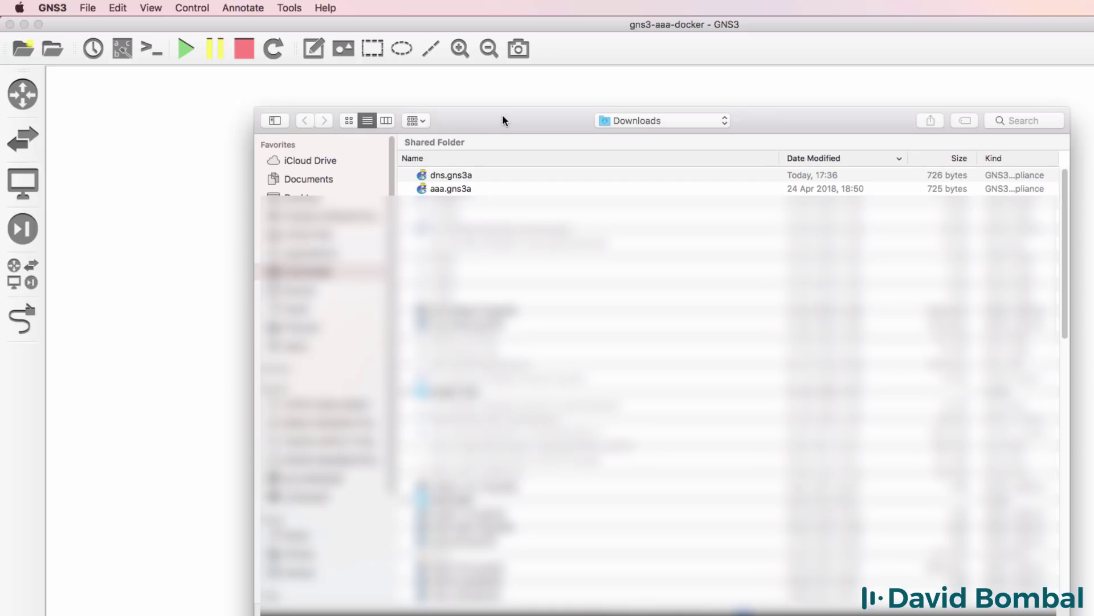
{"action": "left_click", "coordinate": [489, 191]}
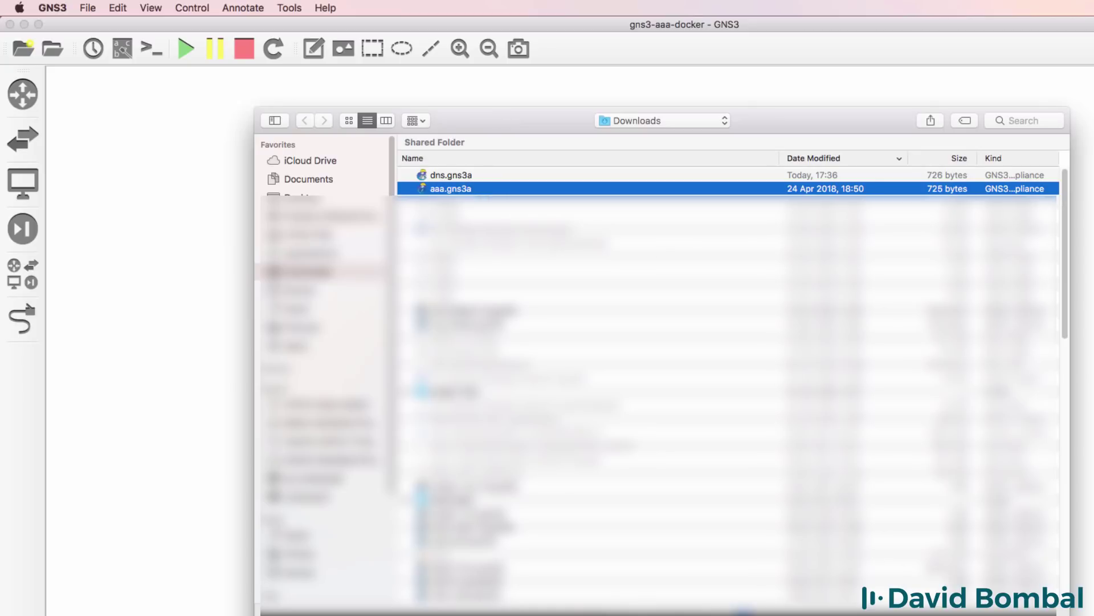
{"action": "key", "text": "Return"}
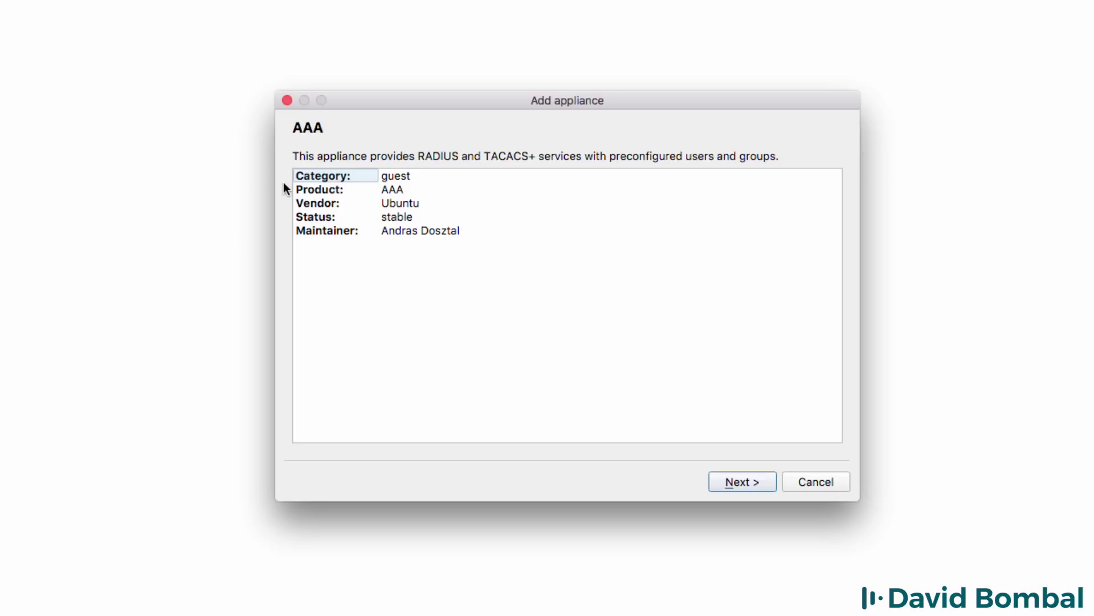
Step: Review the AAA appliance's product, vendor and maintainer details, then advance to server type selection
{"action": "left_click", "coordinate": [321, 190]}
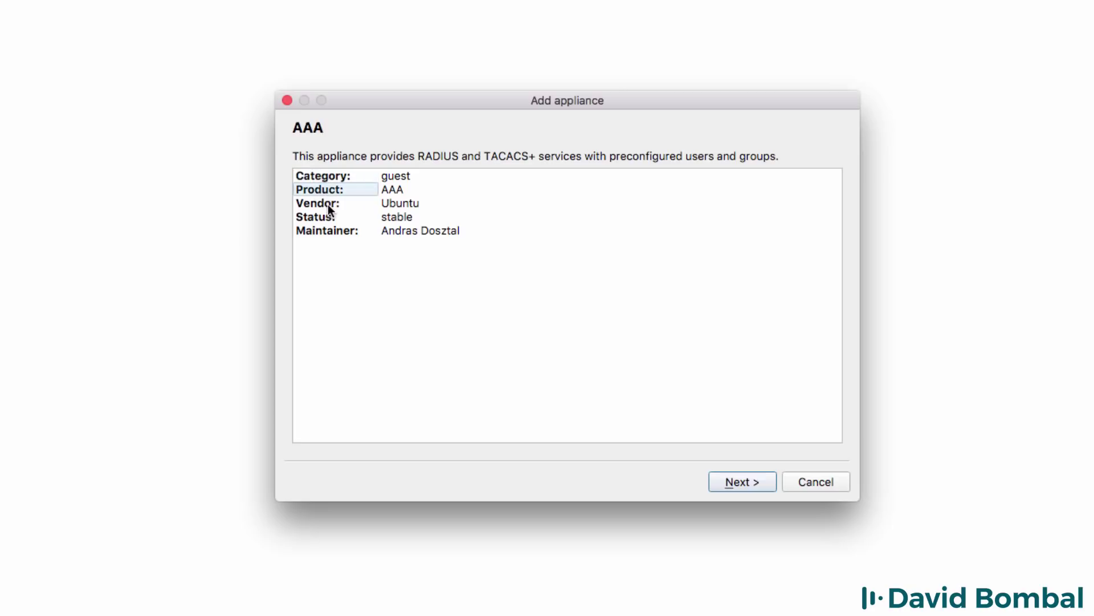
{"action": "left_click", "coordinate": [328, 204]}
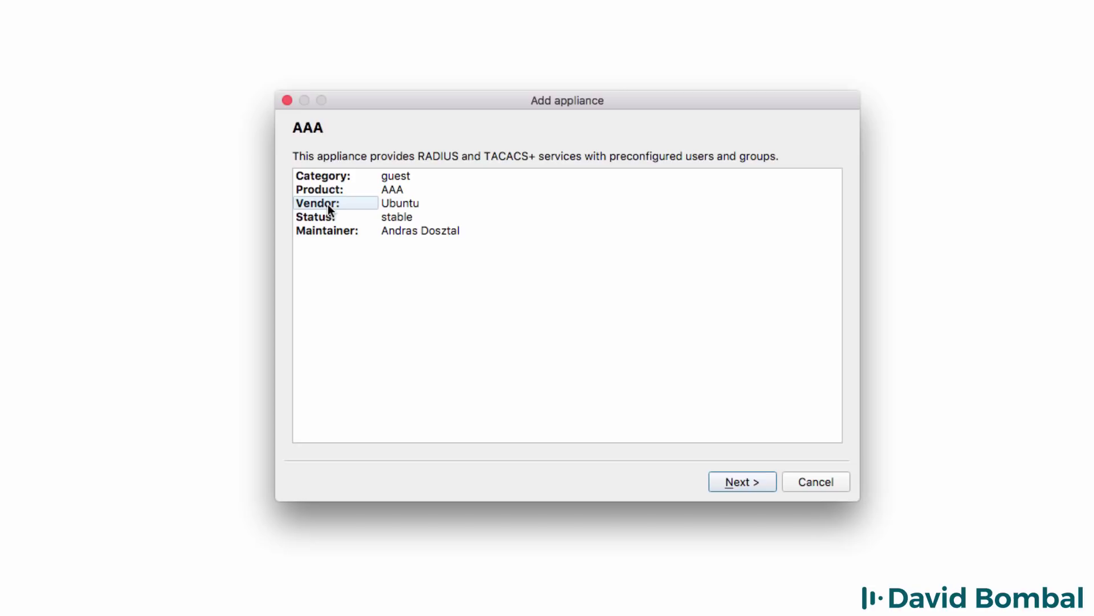
{"action": "left_click", "coordinate": [332, 232]}
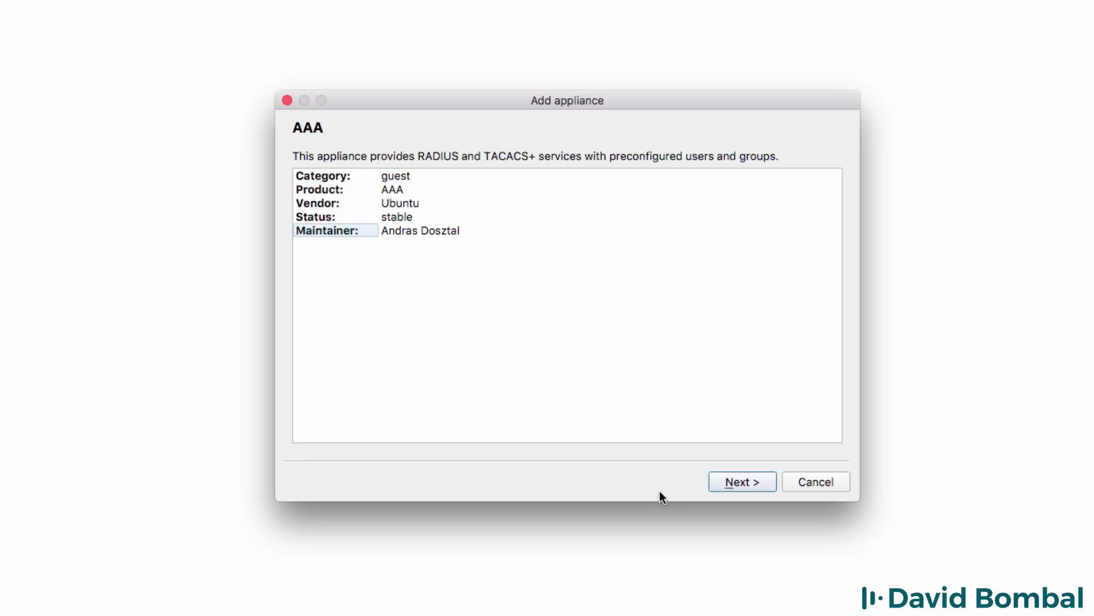
{"action": "left_click", "coordinate": [723, 487]}
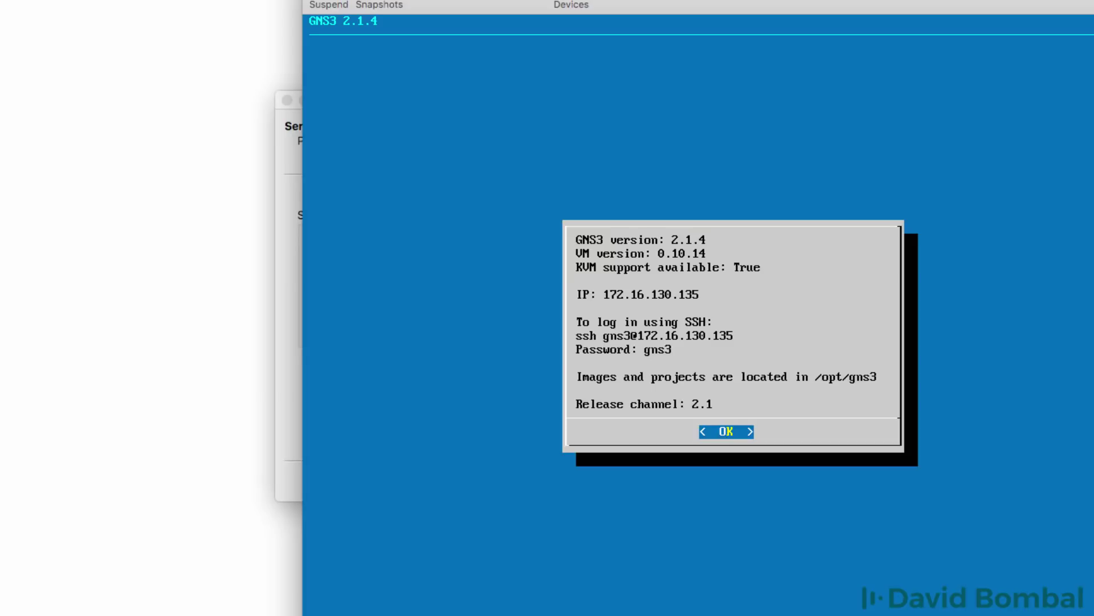
Step: Advance the AAA wizard to its summary, noting the adosztal/aaa:latest image and telnet console
{"action": "left_click", "coordinate": [289, 153]}
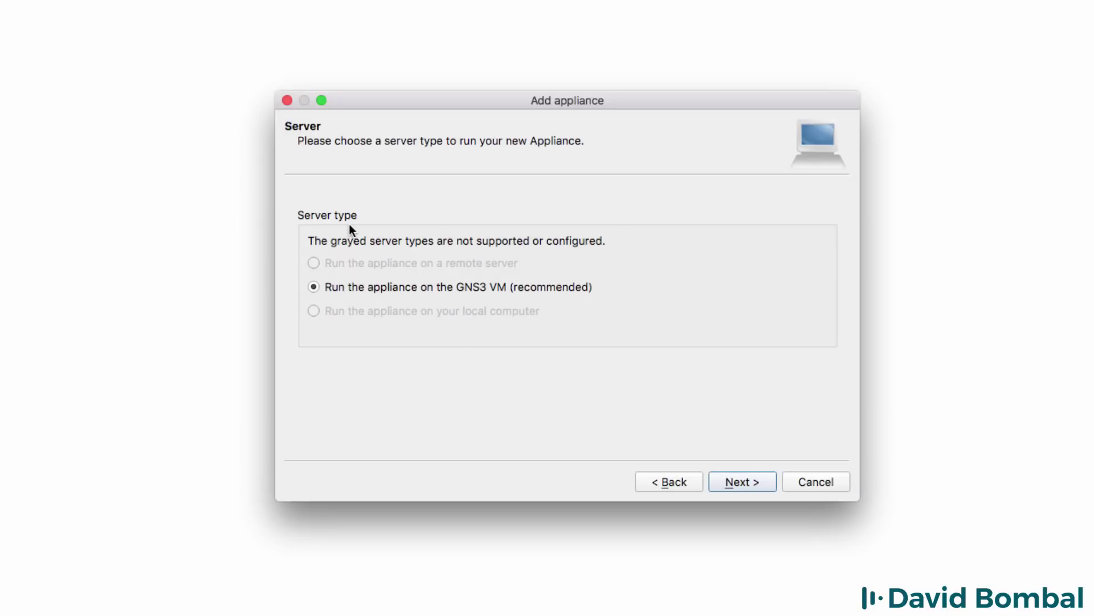
{"action": "left_click", "coordinate": [762, 481]}
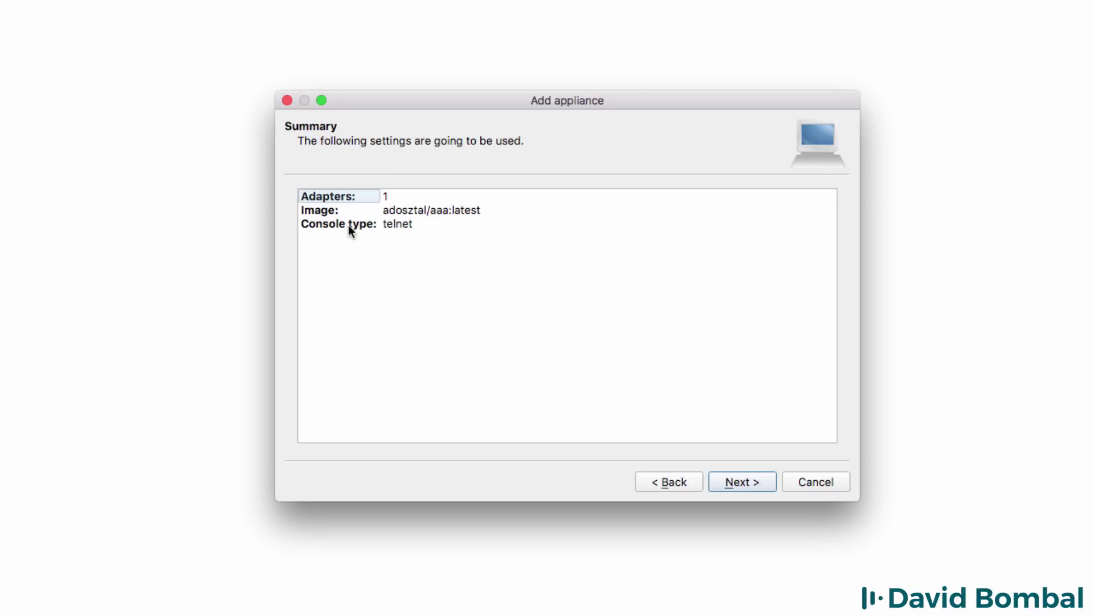
{"action": "left_click", "coordinate": [379, 211]}
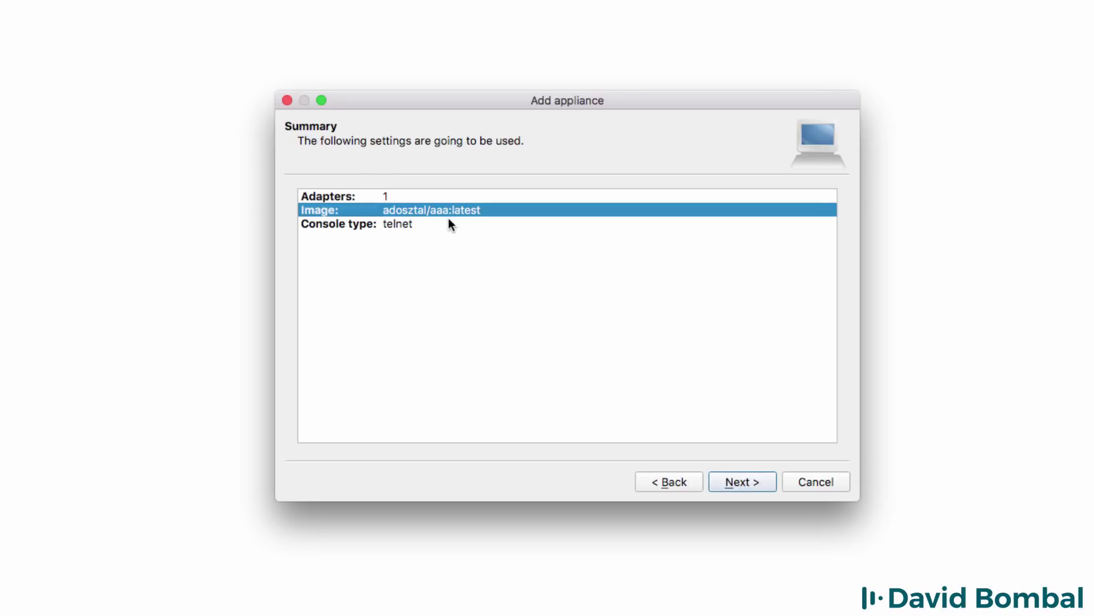
{"action": "left_click", "coordinate": [412, 222]}
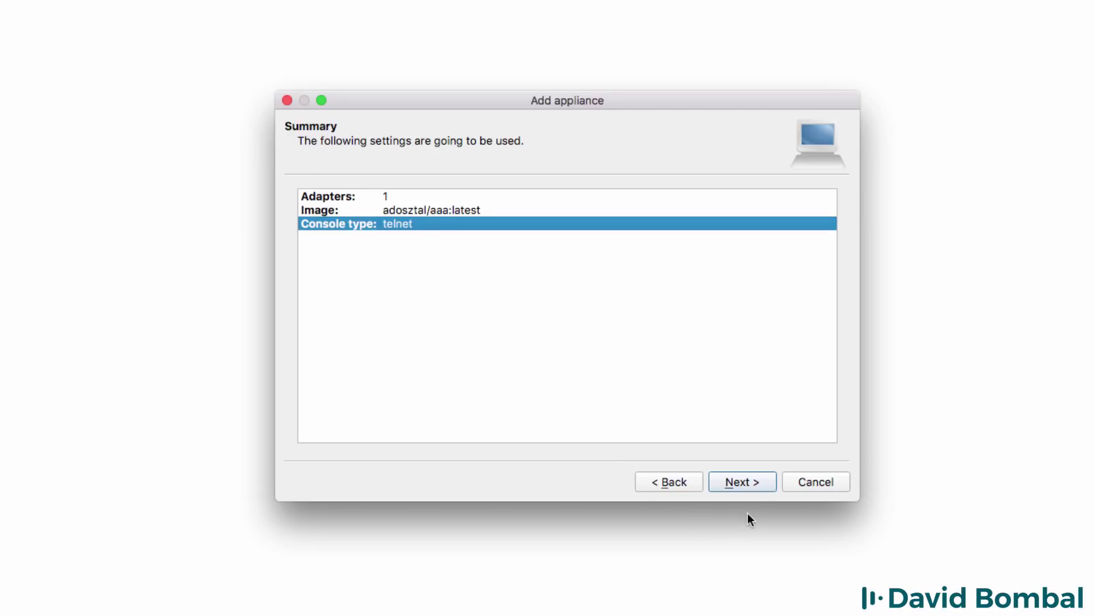
Step: Copy the full usage notes text from the wizard's Usage page
{"action": "left_click", "coordinate": [752, 484]}
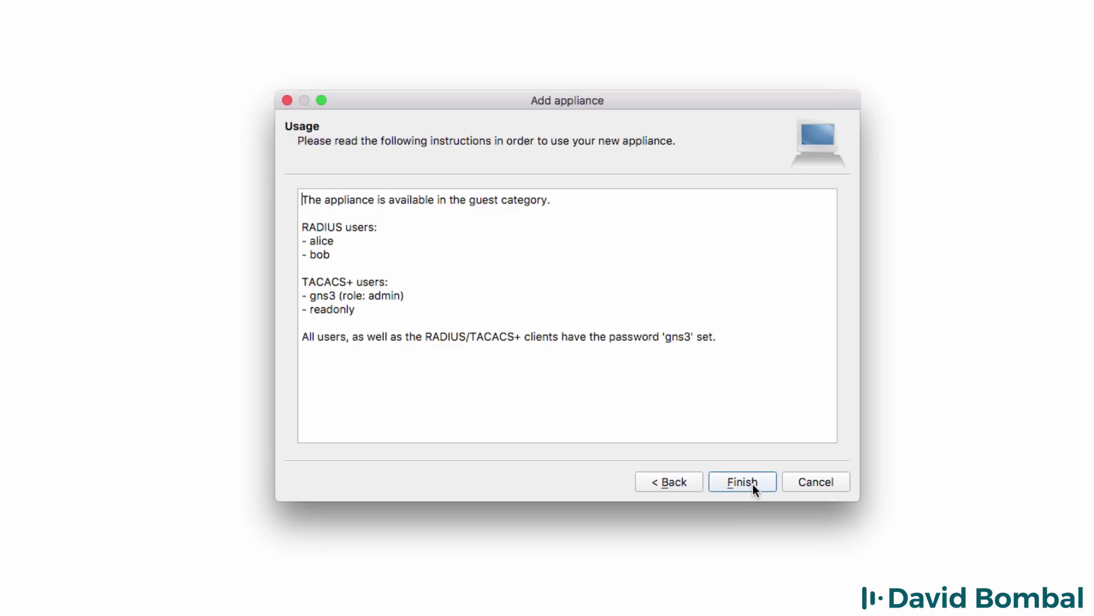
{"action": "left_click_drag", "start_coordinate": [749, 344], "coordinate": [41, 61]}
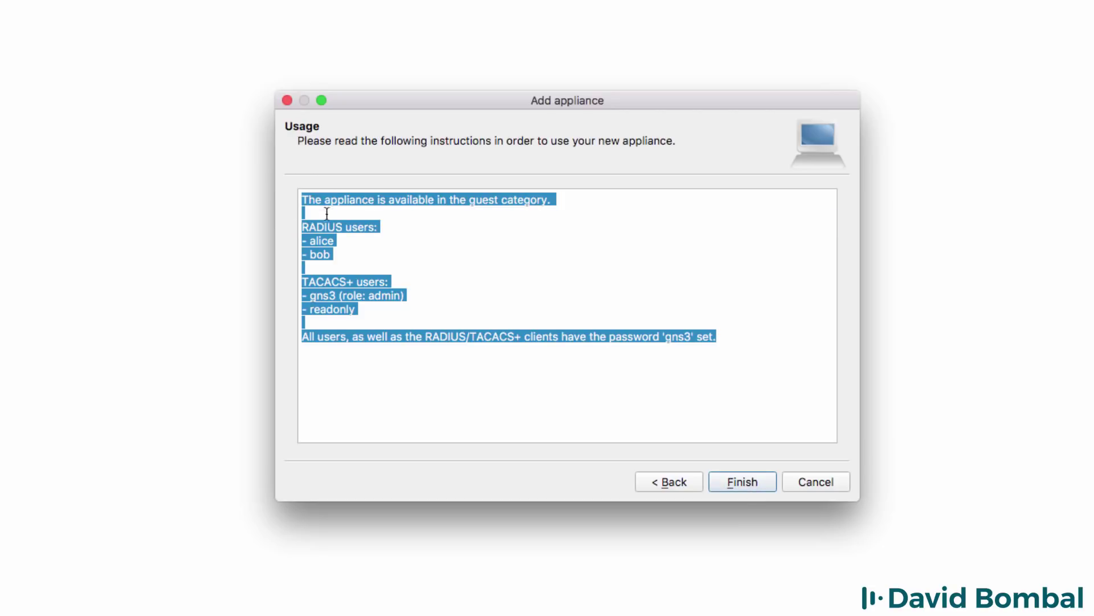
{"action": "right_click", "coordinate": [374, 198]}
{"action": "left_click", "coordinate": [453, 269]}
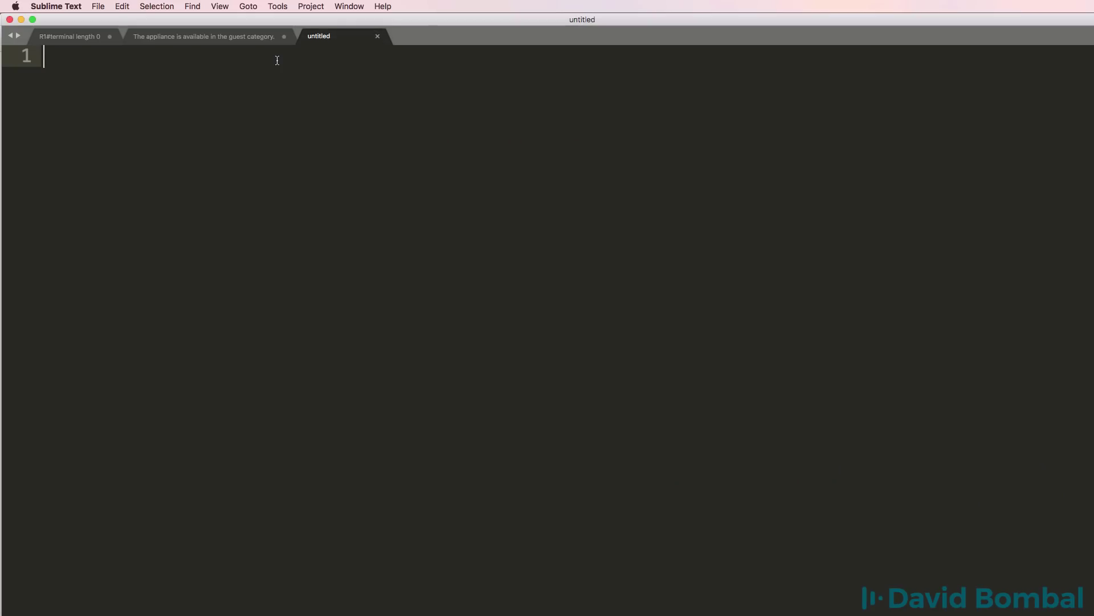
Step: Paste the usage notes into Sublime Text and highlight the RADIUS users, TACACS+ users and shared-password line
{"action": "key", "text": "super+v"}
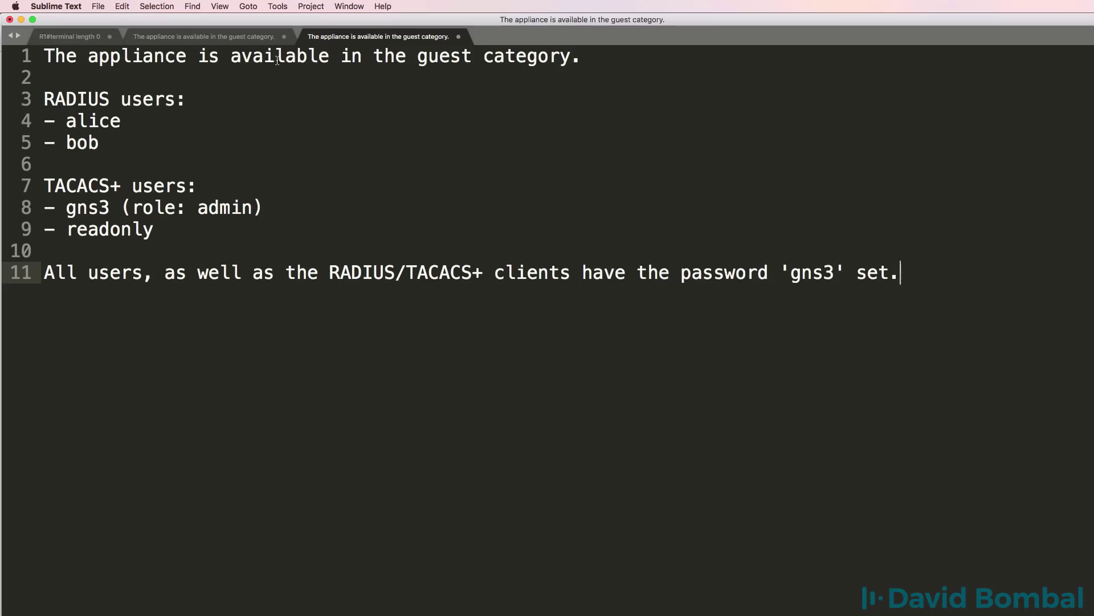
{"action": "left_click_drag", "start_coordinate": [53, 75], "coordinate": [67, 143]}
{"action": "left_click_drag", "start_coordinate": [155, 118], "coordinate": [63, 118]}
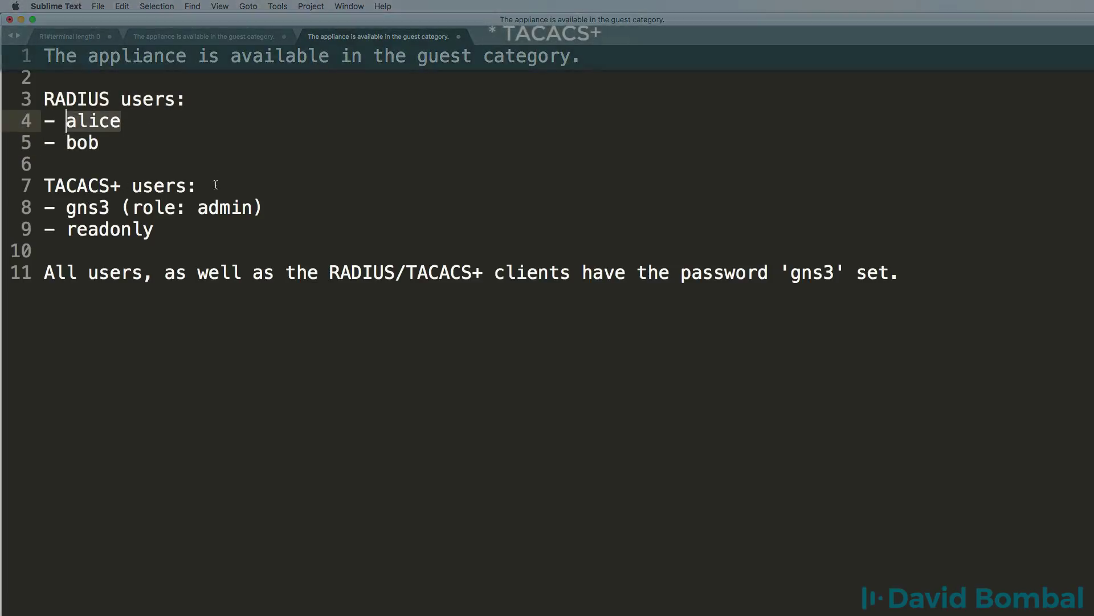
{"action": "left_click_drag", "start_coordinate": [215, 183], "coordinate": [45, 187]}
{"action": "left_click_drag", "start_coordinate": [117, 206], "coordinate": [65, 208]}
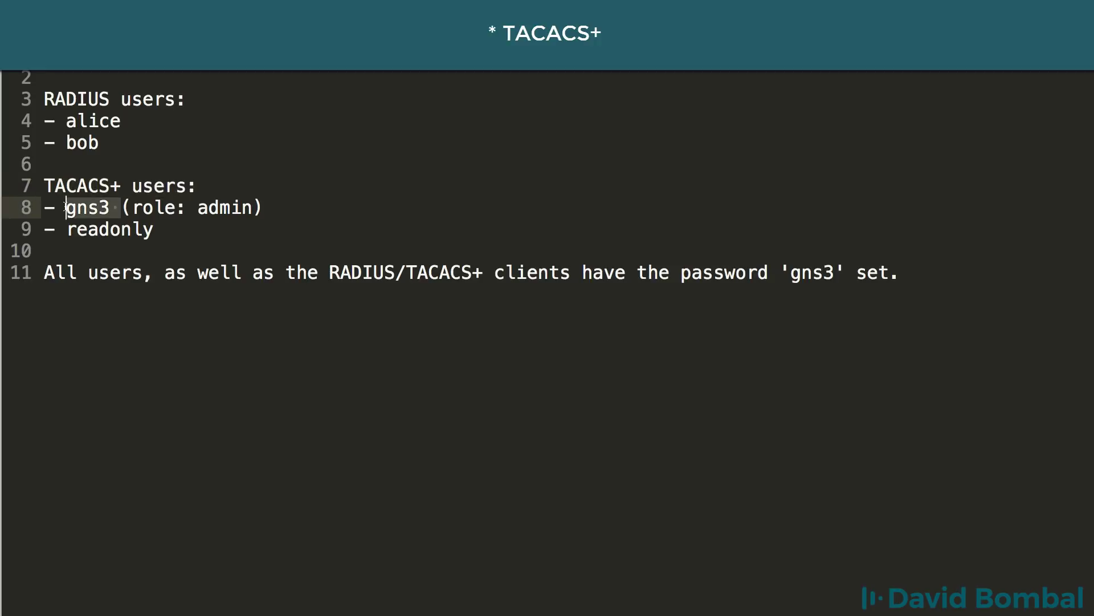
{"action": "left_click_drag", "start_coordinate": [165, 229], "coordinate": [66, 230]}
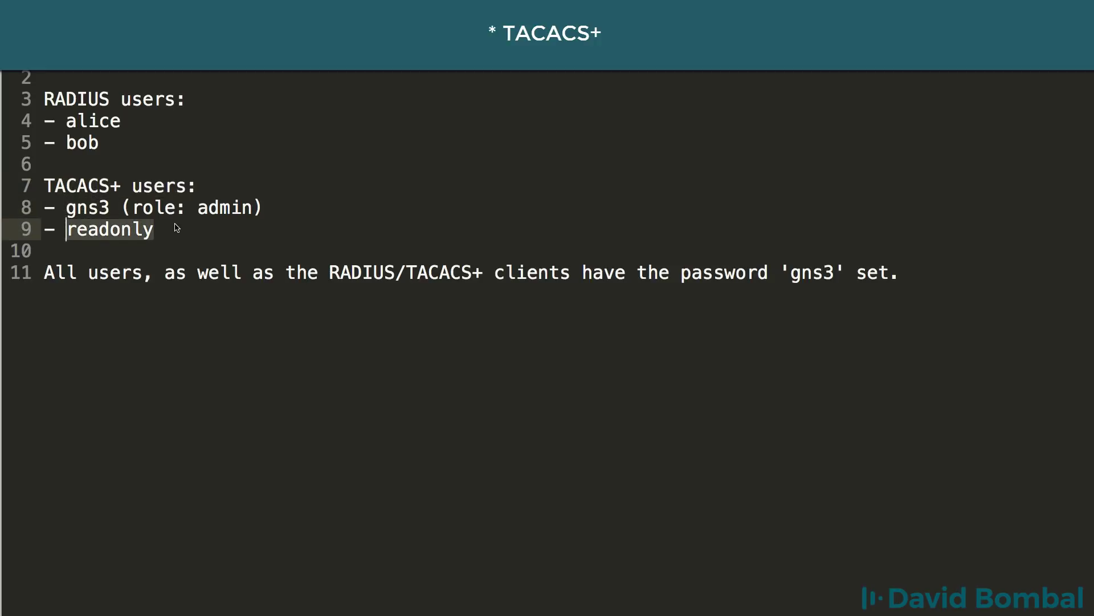
{"action": "left_click", "coordinate": [177, 230]}
{"action": "left_click_drag", "start_coordinate": [41, 269], "coordinate": [728, 298]}
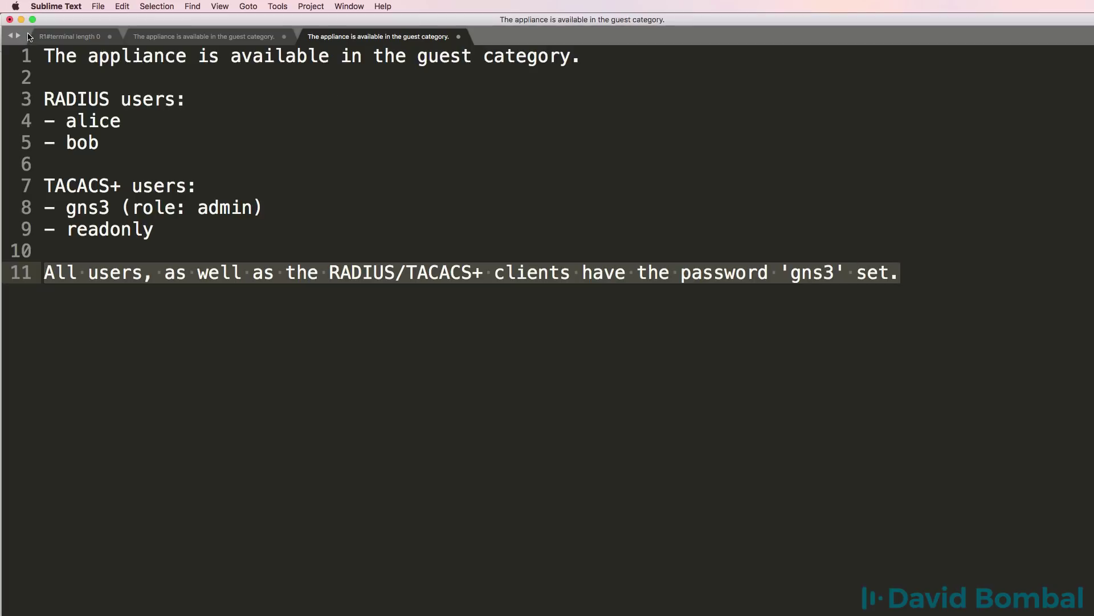
Step: Return to the GNS3 wizard, finish installing AAA, and acknowledge the 'AAA installed!' message
{"action": "left_click", "coordinate": [21, 20]}
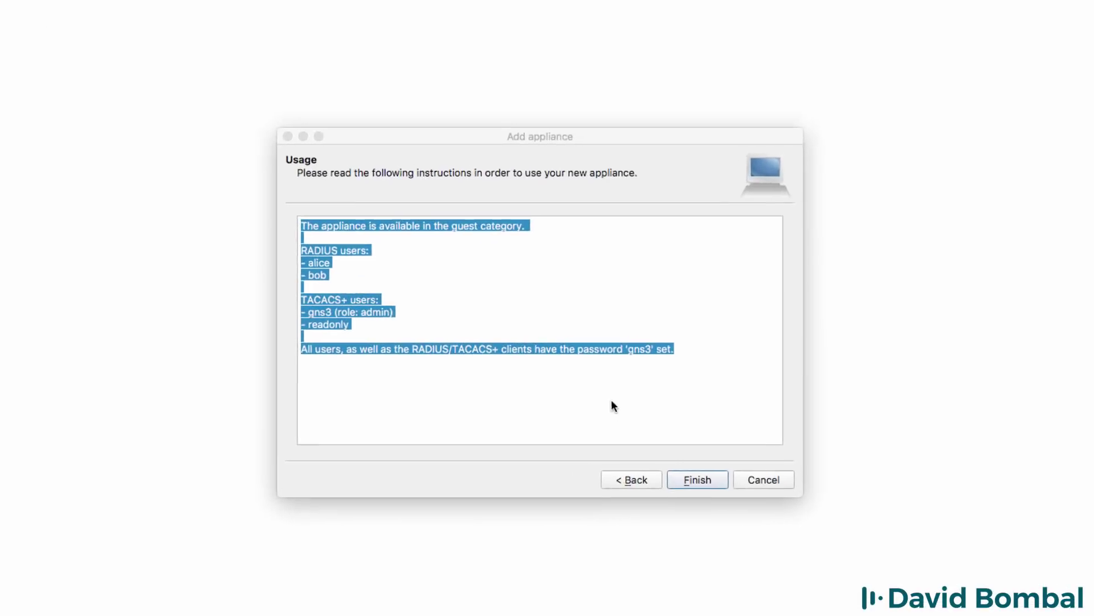
{"action": "left_click", "coordinate": [452, 301]}
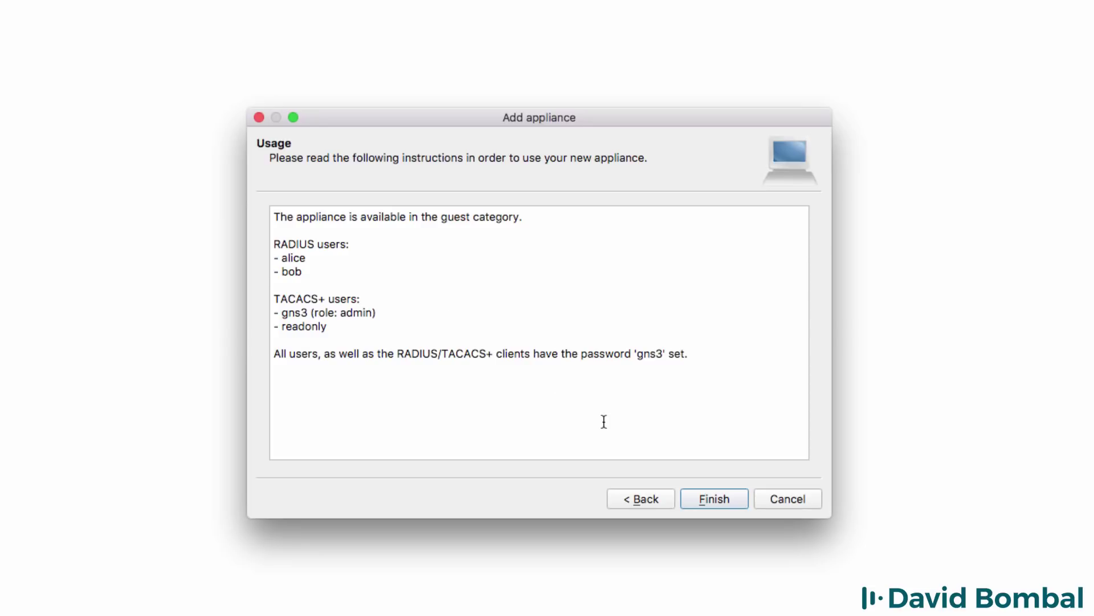
{"action": "left_click", "coordinate": [707, 494]}
{"action": "left_click", "coordinate": [573, 346]}
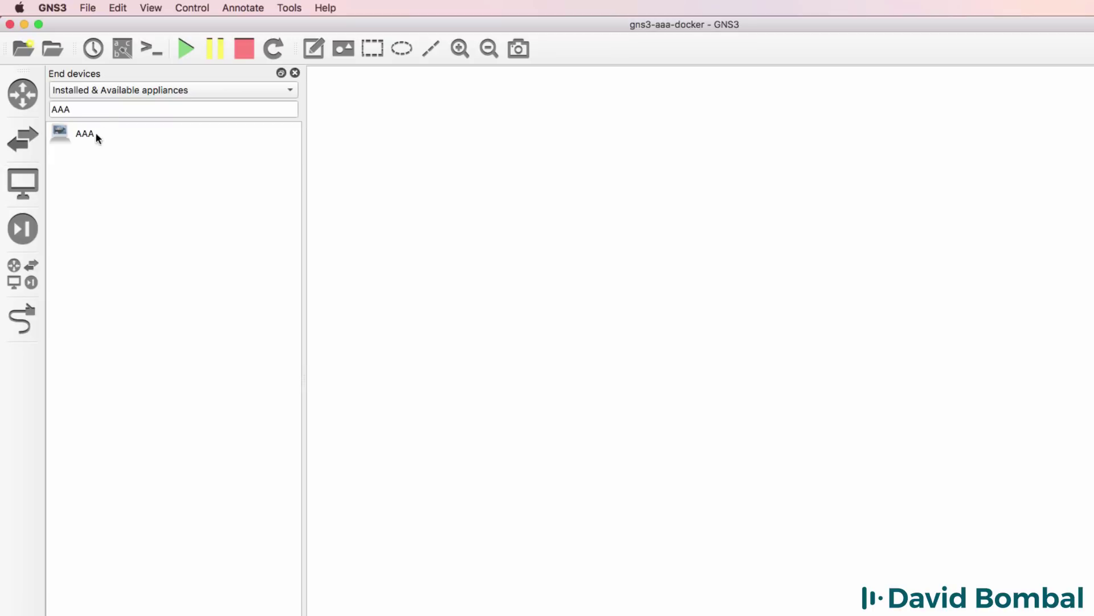
Step: Open AAA's install wizard from the Available appliances list, then cancel it
{"action": "left_click", "coordinate": [97, 136]}
{"action": "left_click", "coordinate": [128, 91]}
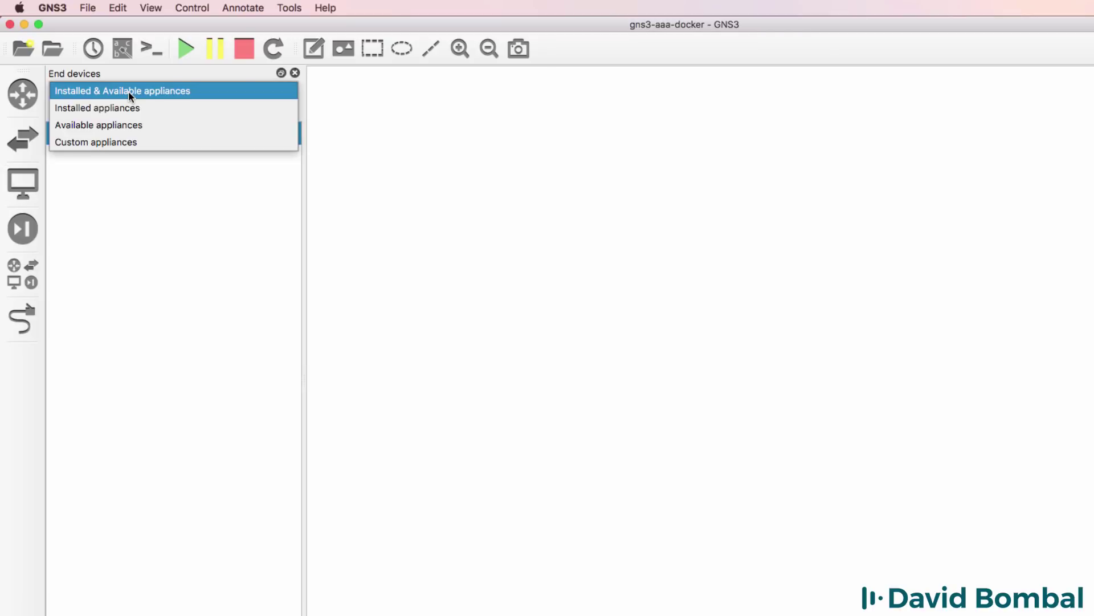
{"action": "left_click", "coordinate": [122, 125]}
{"action": "left_click", "coordinate": [115, 135]}
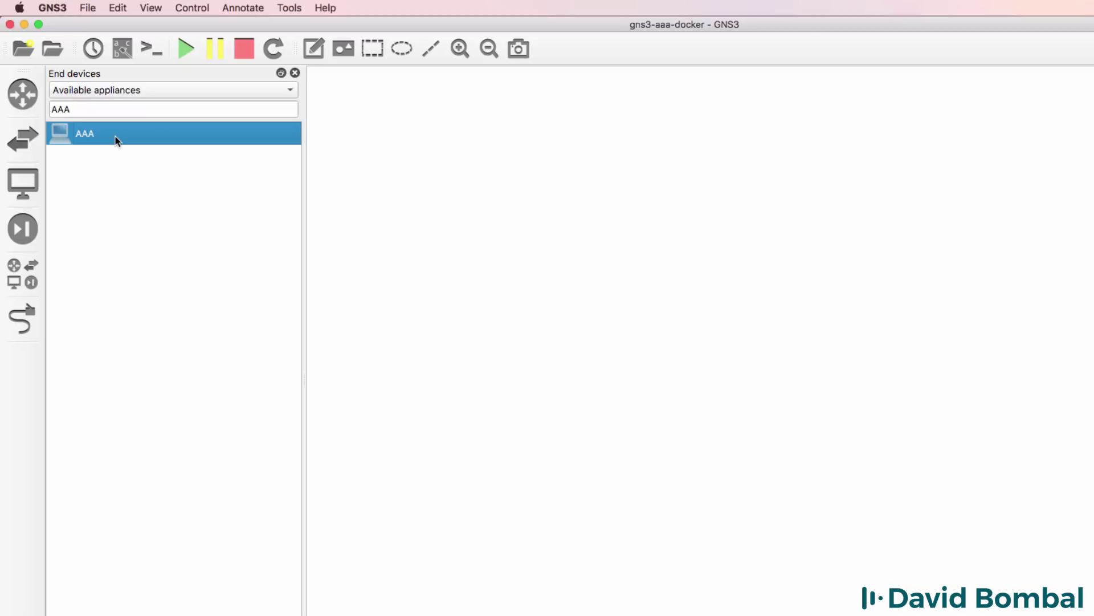
{"action": "double_click", "coordinate": [132, 139]}
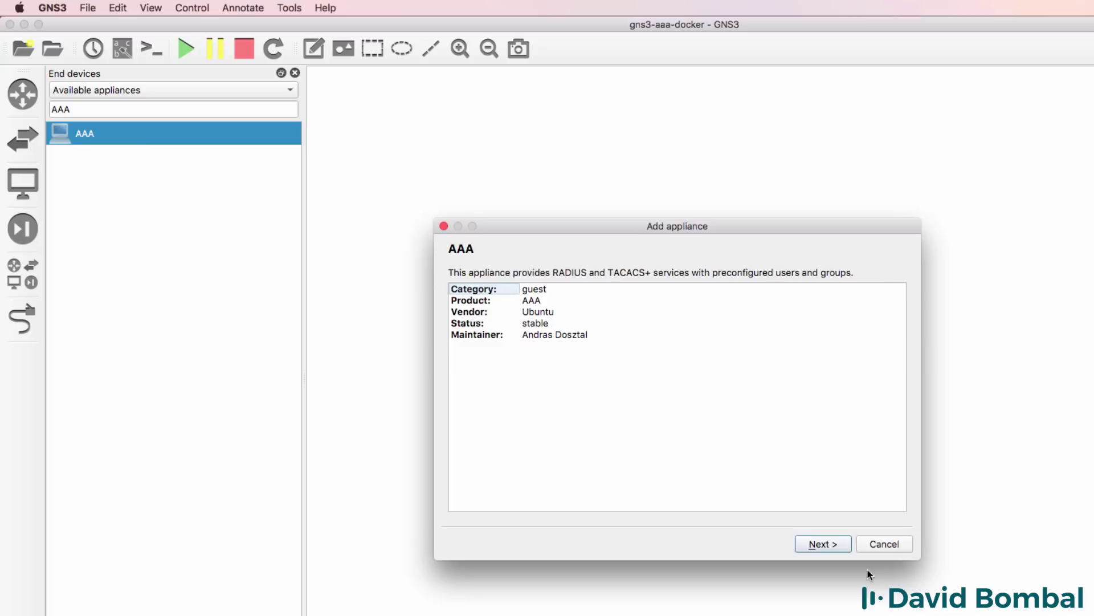
{"action": "left_click", "coordinate": [890, 545]}
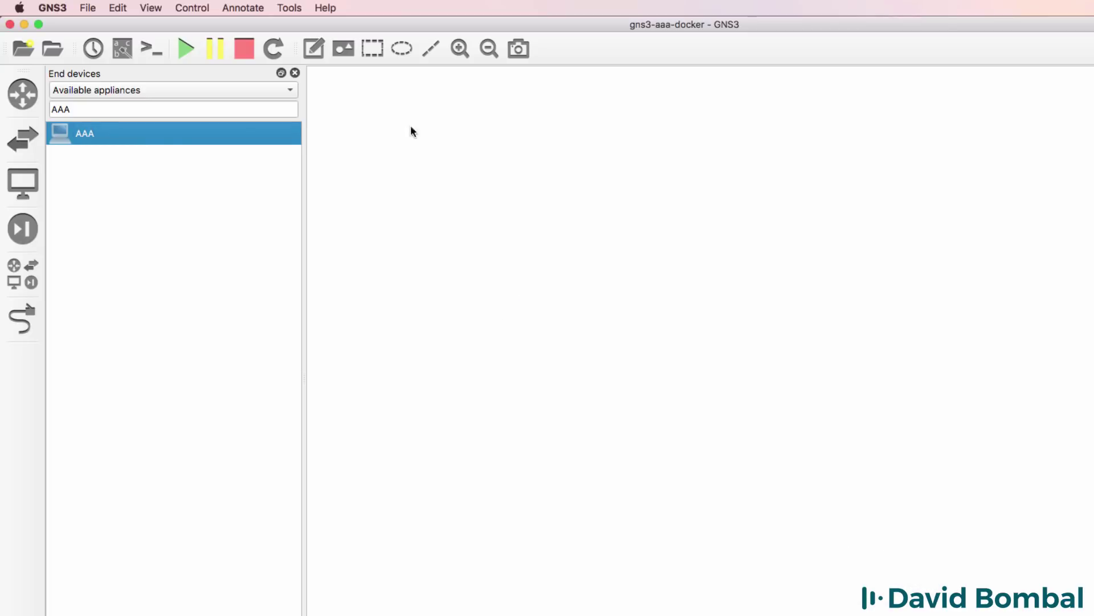
Step: List installed appliances with the search filter cleared and select AAA
{"action": "left_click", "coordinate": [127, 90]}
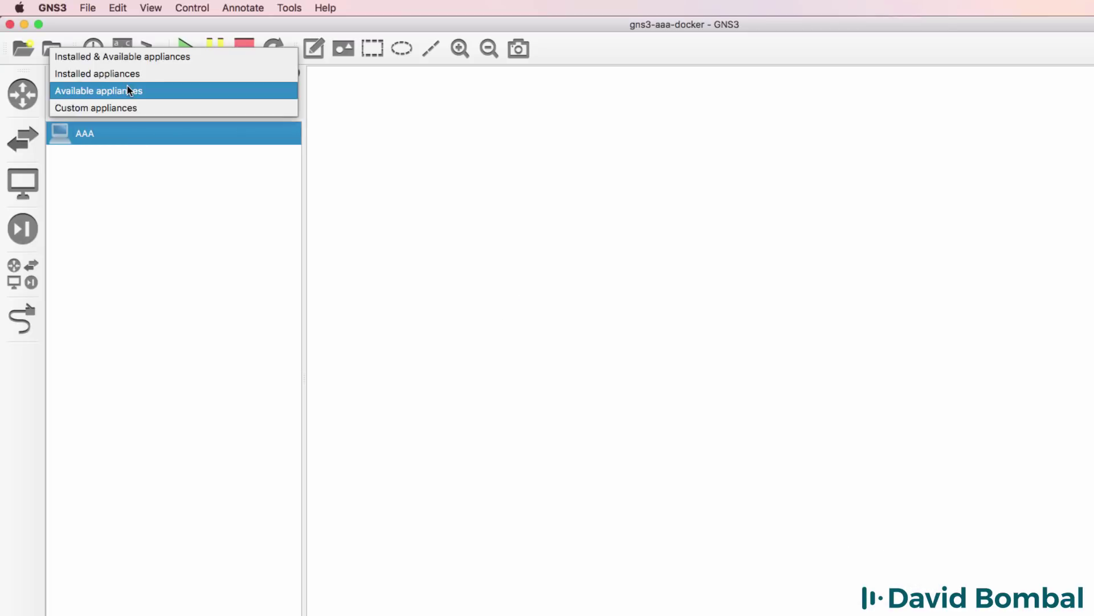
{"action": "left_click", "coordinate": [96, 76]}
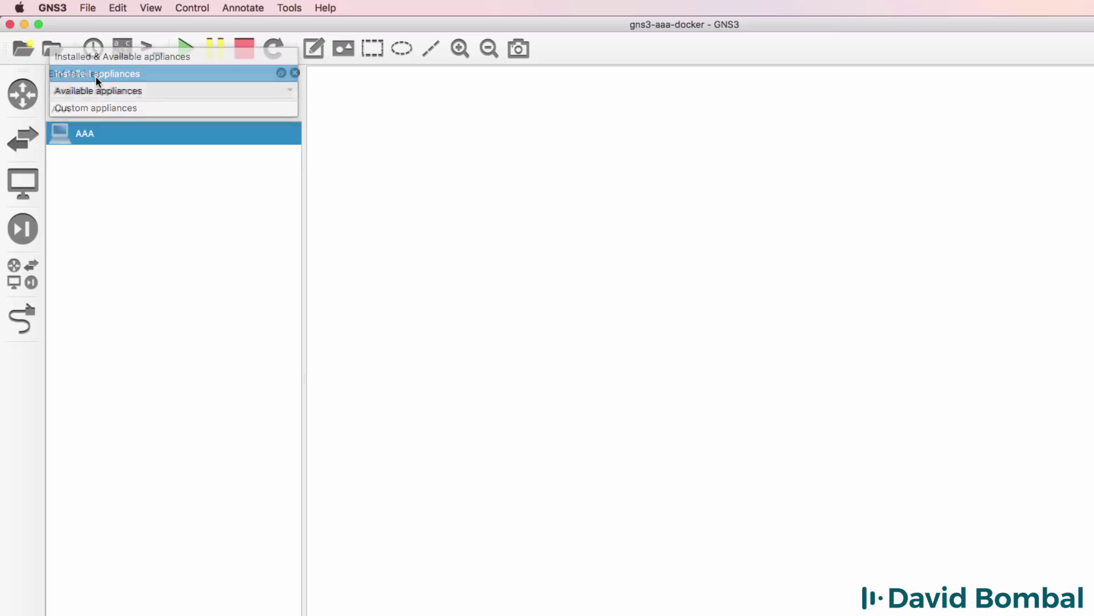
{"action": "left_click", "coordinate": [97, 134]}
{"action": "left_click", "coordinate": [93, 110]}
{"action": "key", "text": "BackSpace"}
{"action": "key", "text": "BackSpace"}
{"action": "key", "text": "BackSpace"}
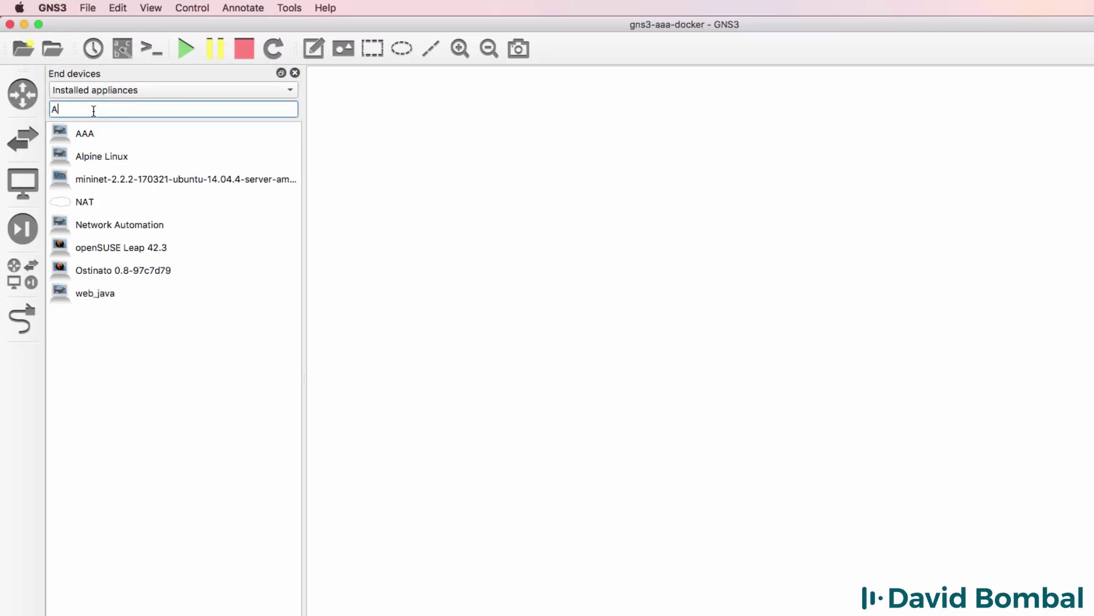
{"action": "left_click", "coordinate": [100, 132]}
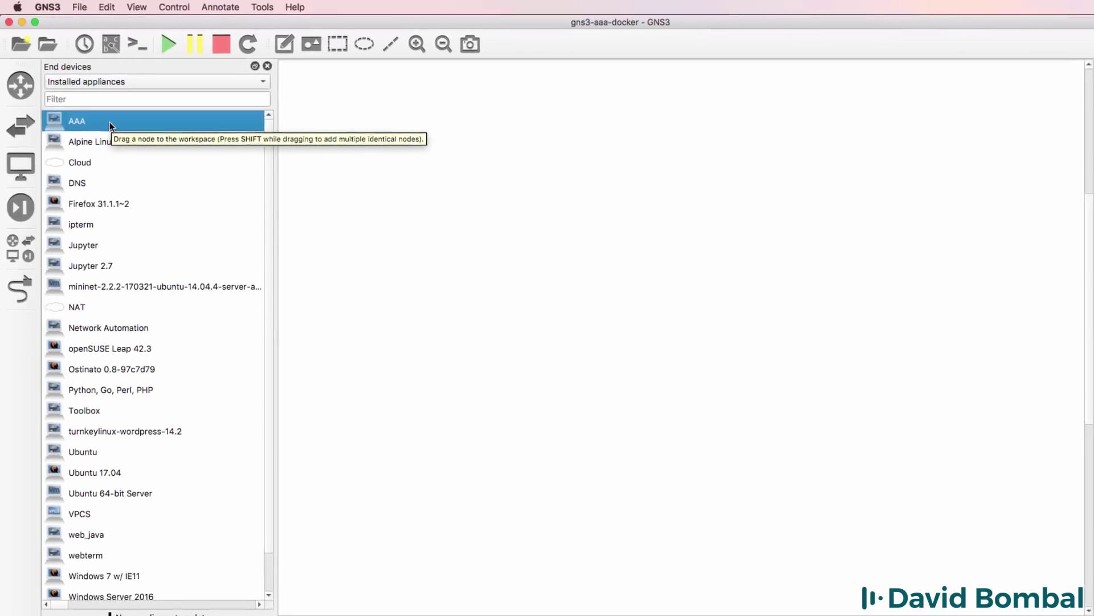
Step: Drag the AAA appliance onto the workspace as AAA-1 and nudge it further right
{"action": "left_click_drag", "start_coordinate": [95, 116], "coordinate": [717, 180]}
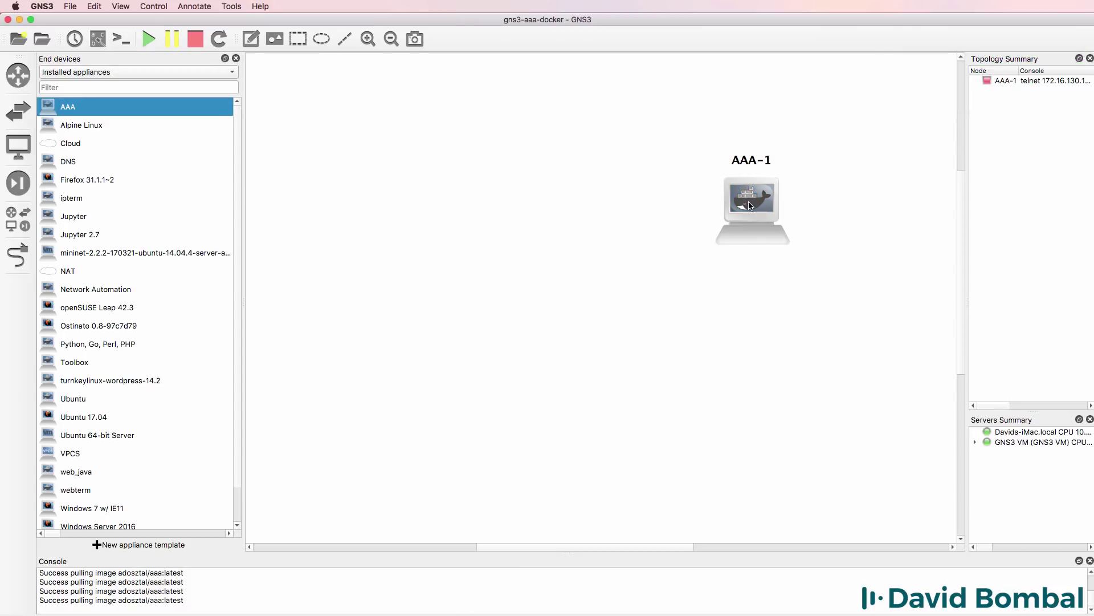
{"action": "left_click_drag", "start_coordinate": [751, 205], "coordinate": [800, 203]}
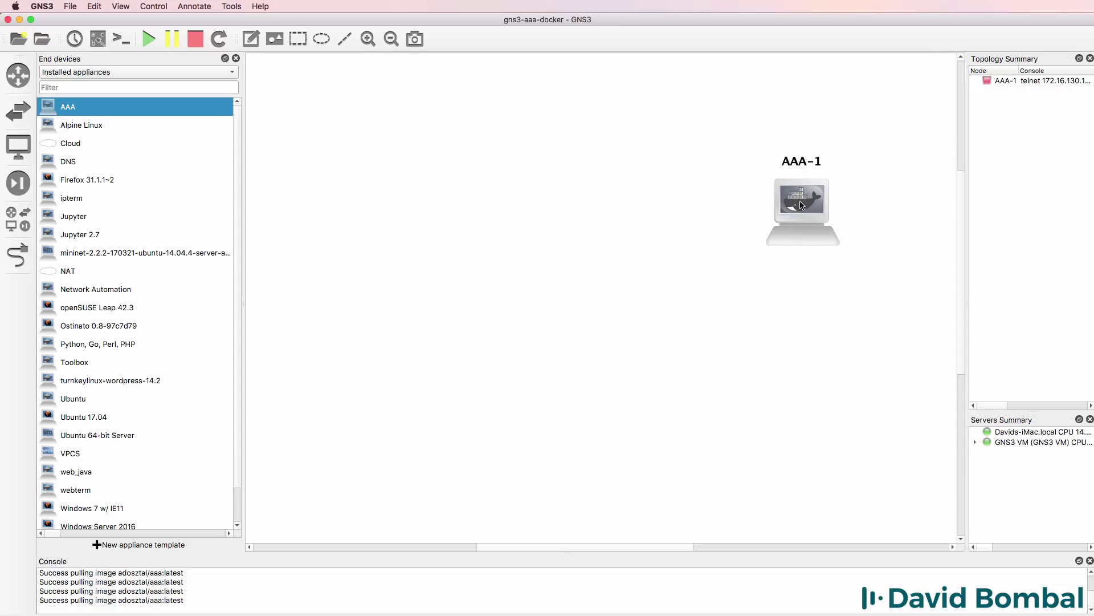
Step: Add an Ethernet switch on the GNS3 VM server and position Ethernetswitch-1
{"action": "left_click", "coordinate": [15, 123]}
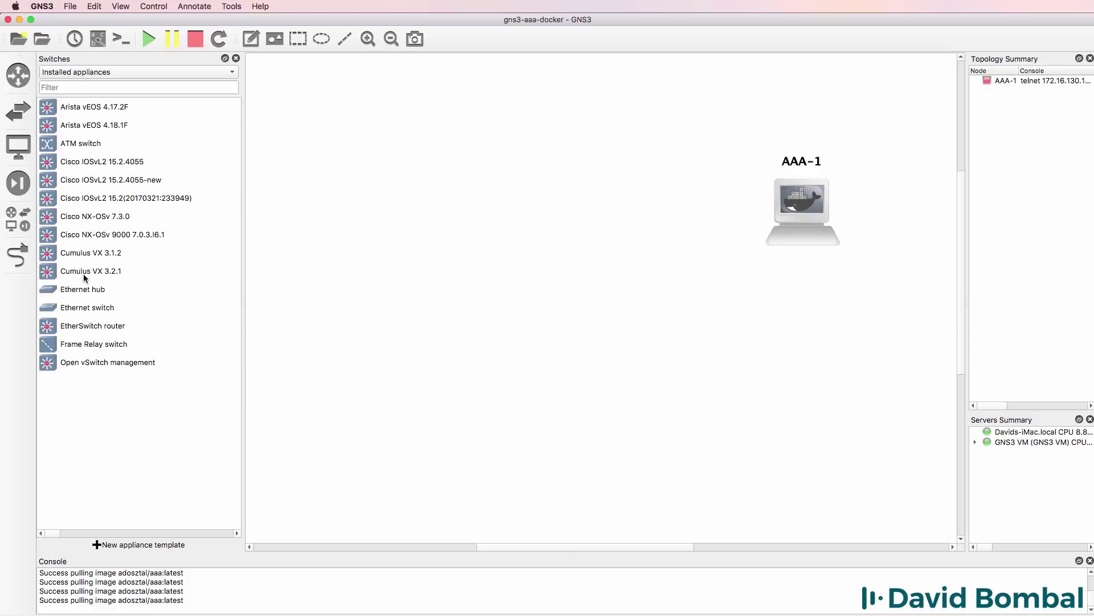
{"action": "left_click_drag", "start_coordinate": [89, 303], "coordinate": [562, 262]}
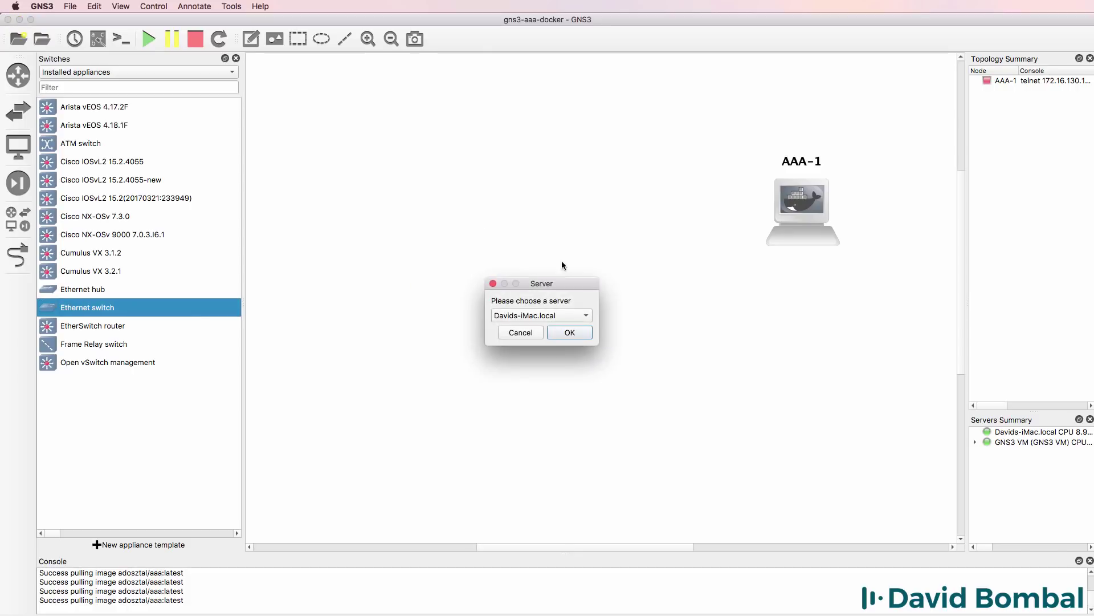
{"action": "left_click", "coordinate": [572, 320]}
{"action": "left_click", "coordinate": [569, 325]}
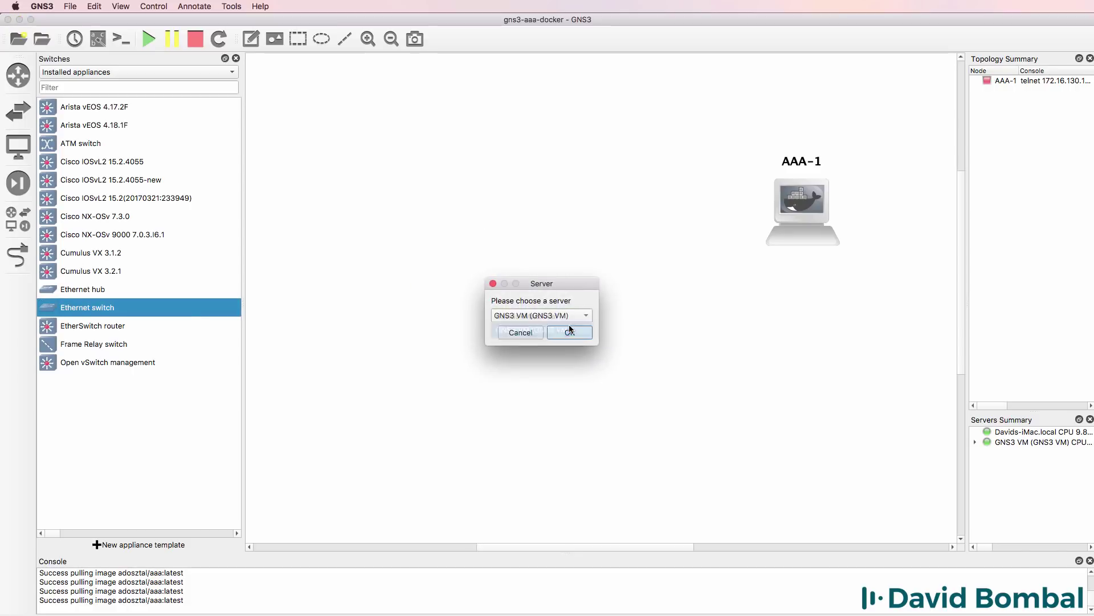
{"action": "left_click", "coordinate": [569, 335]}
{"action": "left_click_drag", "start_coordinate": [536, 238], "coordinate": [506, 220]}
Step: Add a NAT cloud on the GNS3 VM server and move NAT-1 left
{"action": "left_click", "coordinate": [17, 219]}
{"action": "scroll", "coordinate": [125, 379], "scroll_direction": "down", "scroll_amount": 9}
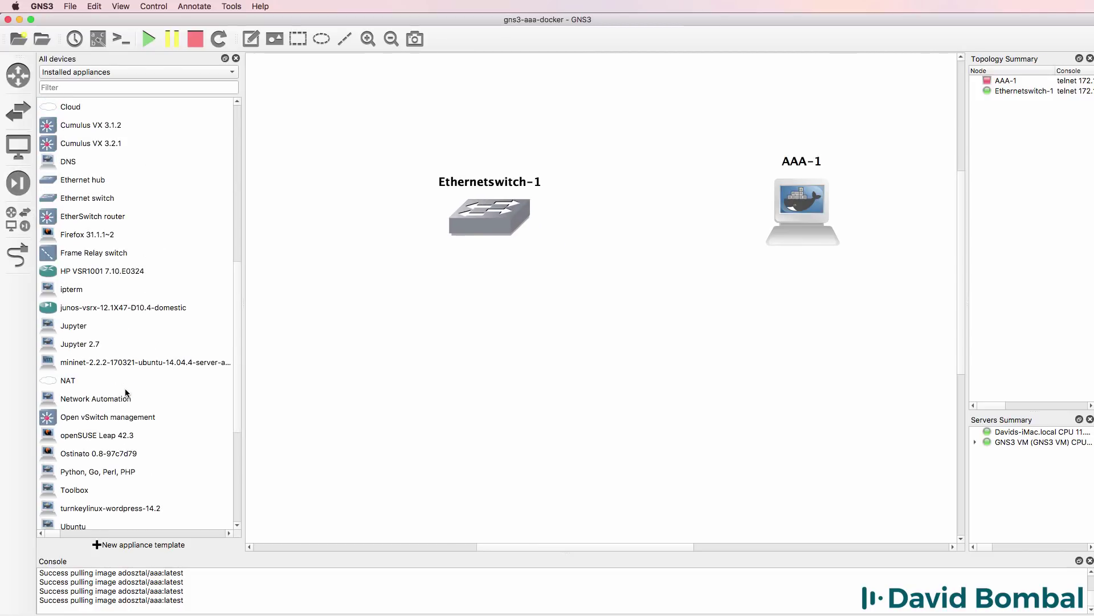
{"action": "left_click_drag", "start_coordinate": [82, 280], "coordinate": [481, 337]}
{"action": "left_click", "coordinate": [565, 316]}
{"action": "left_click", "coordinate": [563, 335]}
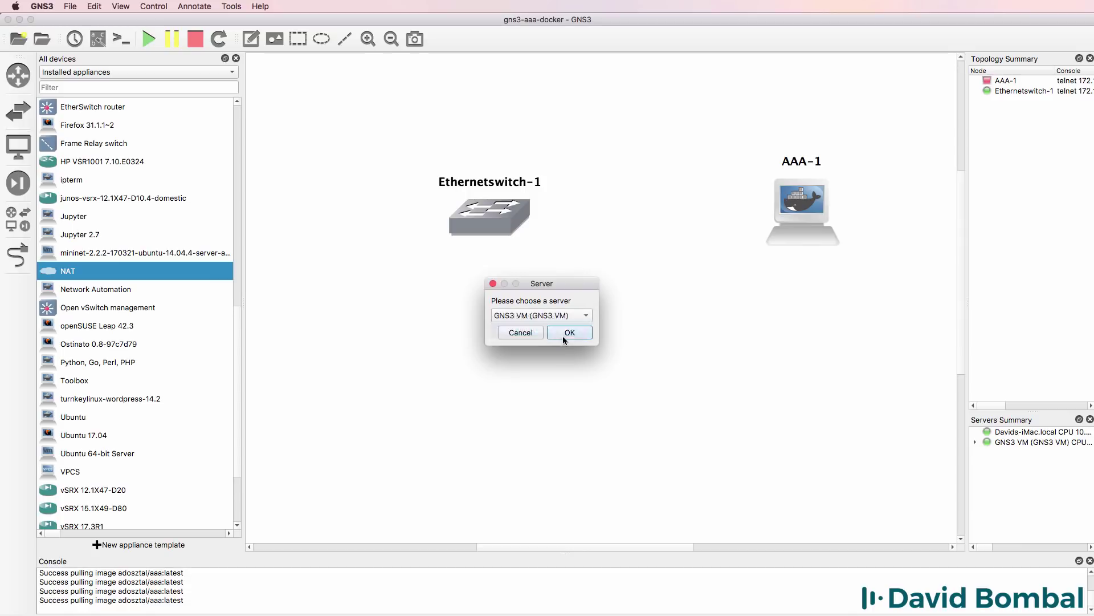
{"action": "left_click", "coordinate": [563, 336]}
{"action": "left_click_drag", "start_coordinate": [524, 376], "coordinate": [478, 369]}
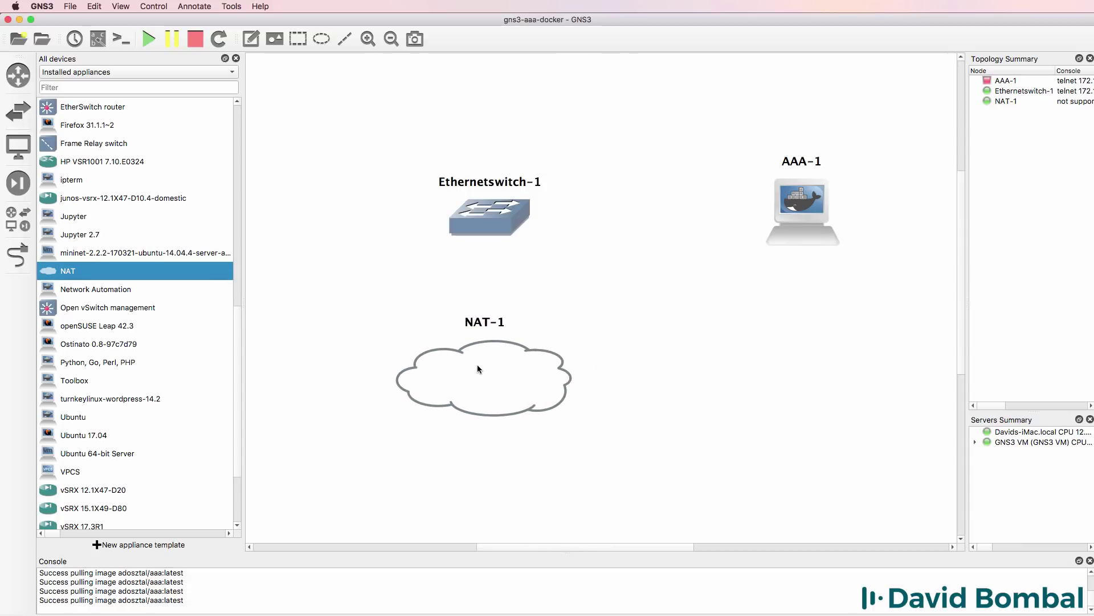
Step: Place two Cisco IOSv 15.6(2)T-fast routers on the canvas
{"action": "left_click", "coordinate": [19, 75]}
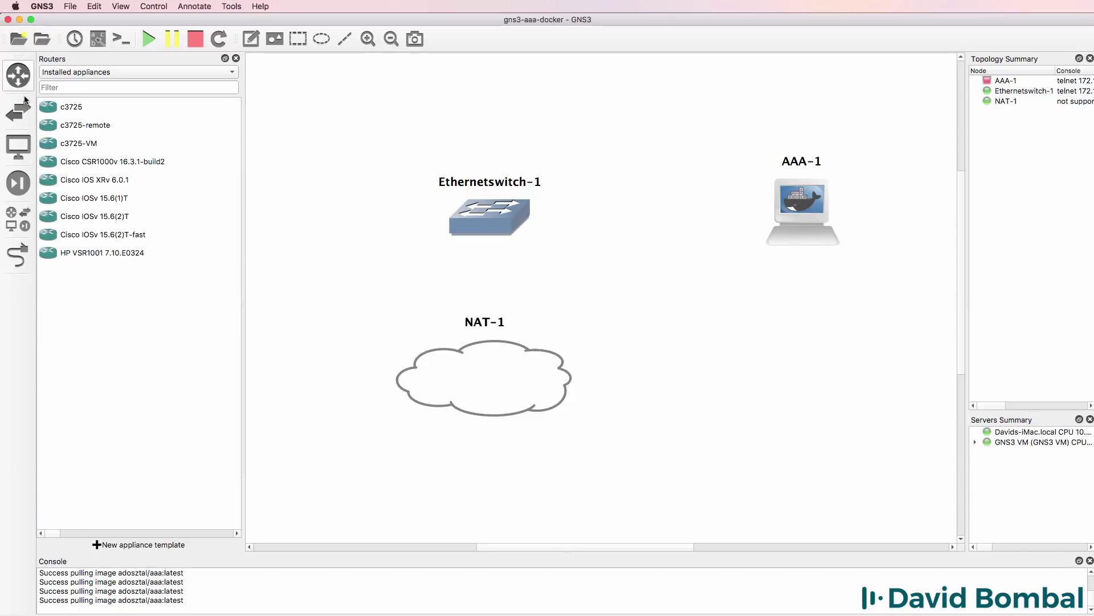
{"action": "left_click", "coordinate": [107, 200]}
{"action": "left_click_drag", "start_coordinate": [117, 238], "coordinate": [357, 231]}
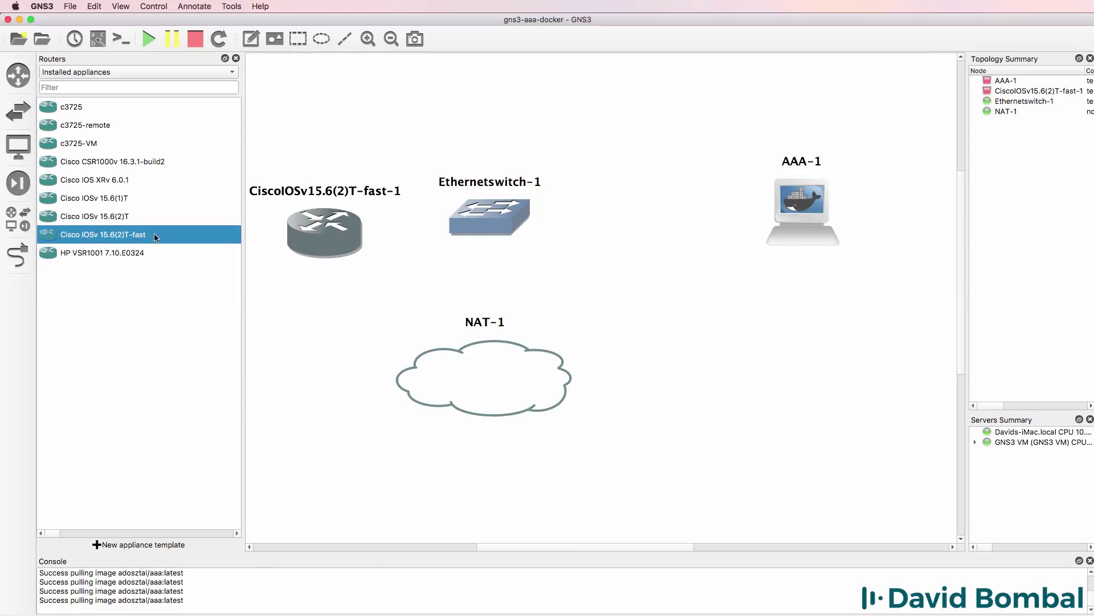
{"action": "left_click_drag", "start_coordinate": [151, 238], "coordinate": [504, 112]}
{"action": "left_click", "coordinate": [236, 58]}
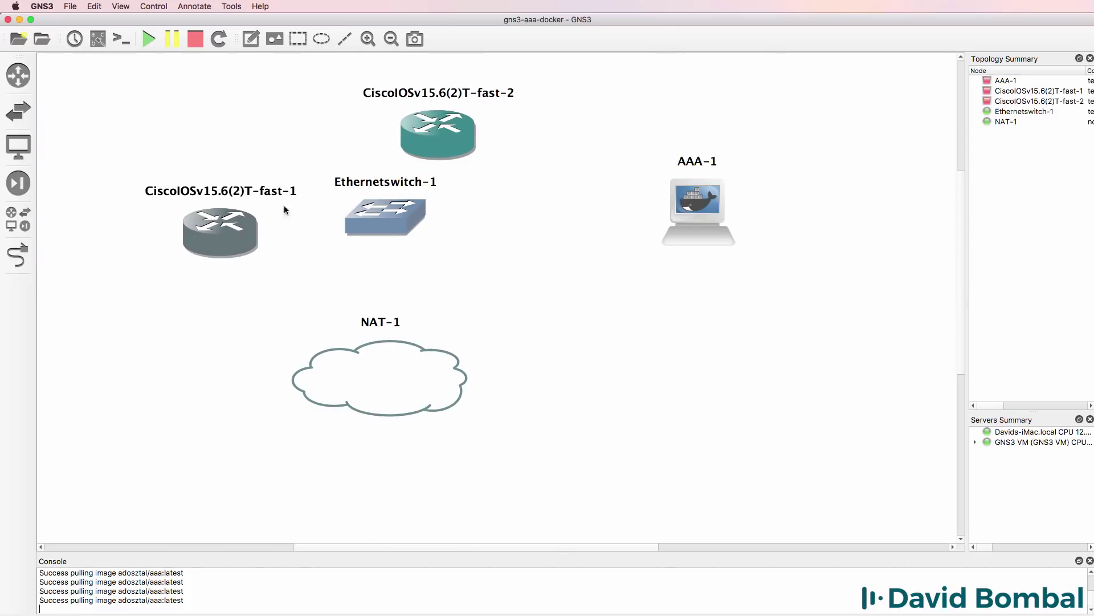
Step: Rearrange Ethernetswitch-1, NAT-1, AAA-1 and the first router into a tidy layout
{"action": "left_click_drag", "start_coordinate": [375, 222], "coordinate": [431, 258]}
{"action": "left_click_drag", "start_coordinate": [409, 389], "coordinate": [481, 422]}
{"action": "left_click_drag", "start_coordinate": [691, 220], "coordinate": [698, 252]}
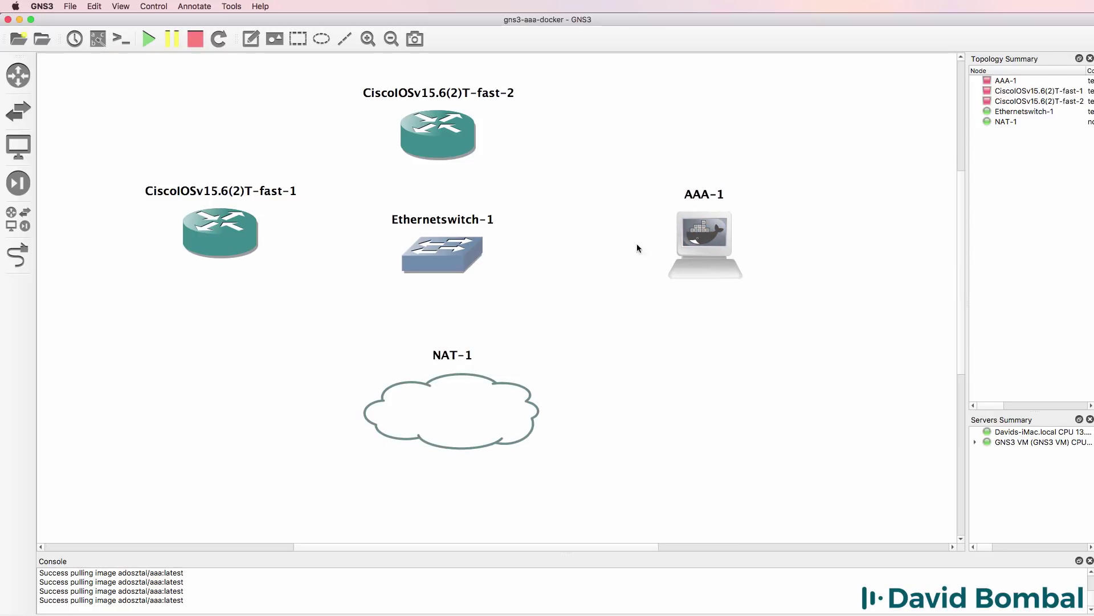
{"action": "left_click_drag", "start_coordinate": [243, 240], "coordinate": [242, 258]}
Step: Link both routers' Gi0/0 ports to switch ports Ethernet0 and Ethernet1
{"action": "left_click", "coordinate": [17, 258]}
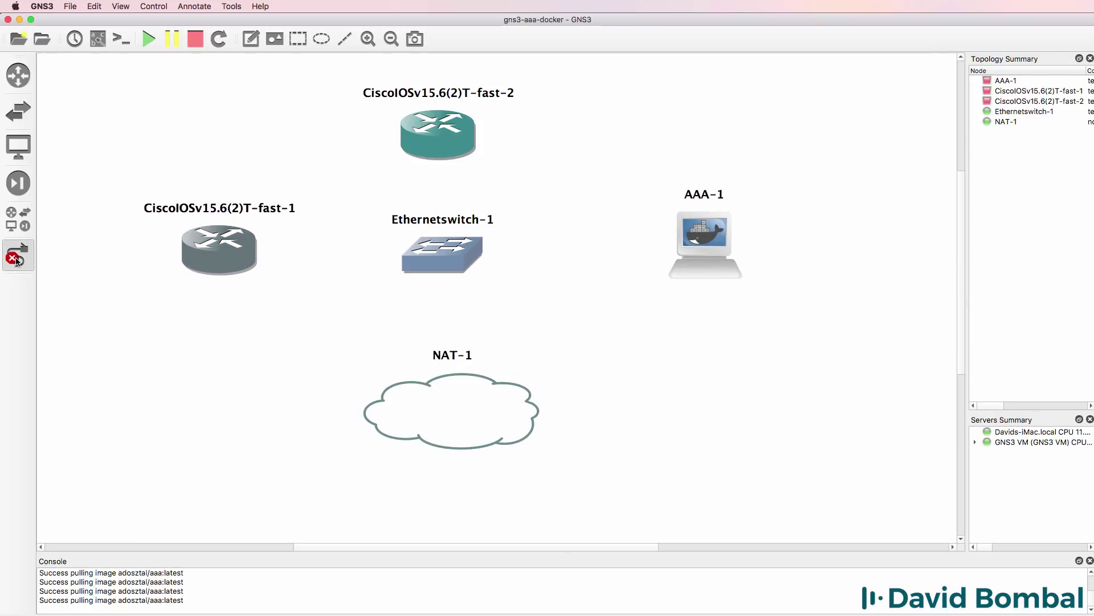
{"action": "left_click", "coordinate": [223, 243]}
{"action": "left_click", "coordinate": [229, 245]}
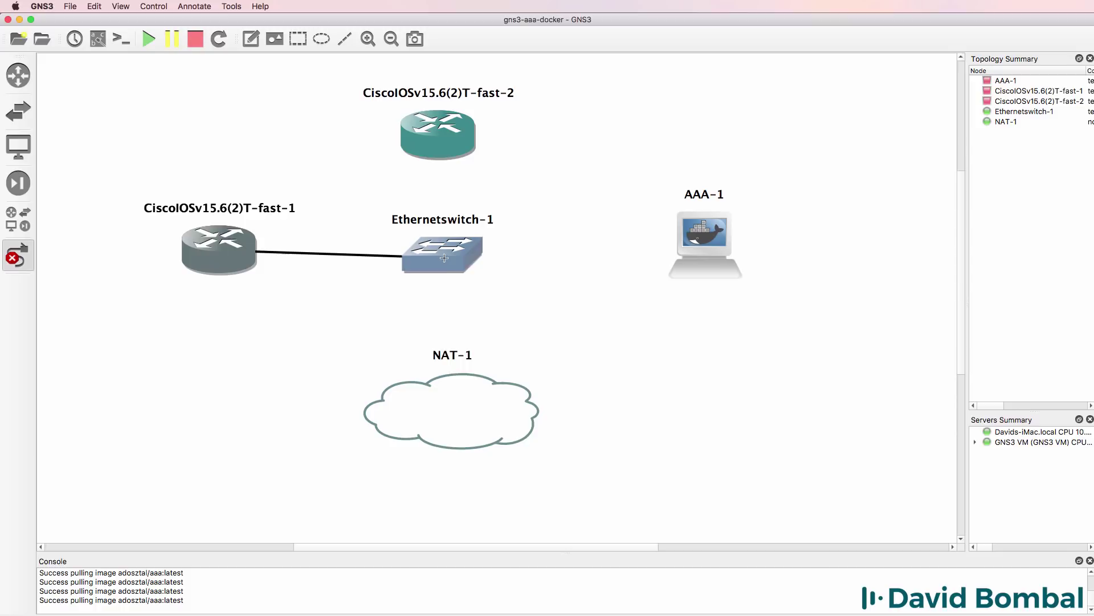
{"action": "left_click", "coordinate": [461, 266]}
{"action": "left_click", "coordinate": [461, 265]}
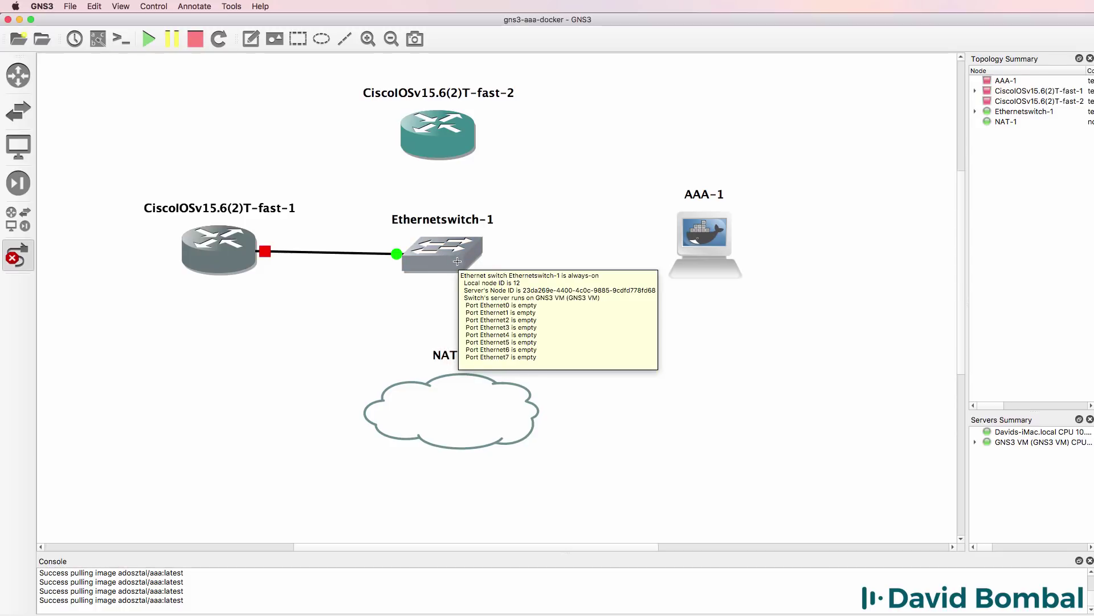
{"action": "left_click", "coordinate": [442, 163]}
{"action": "left_click", "coordinate": [456, 169]}
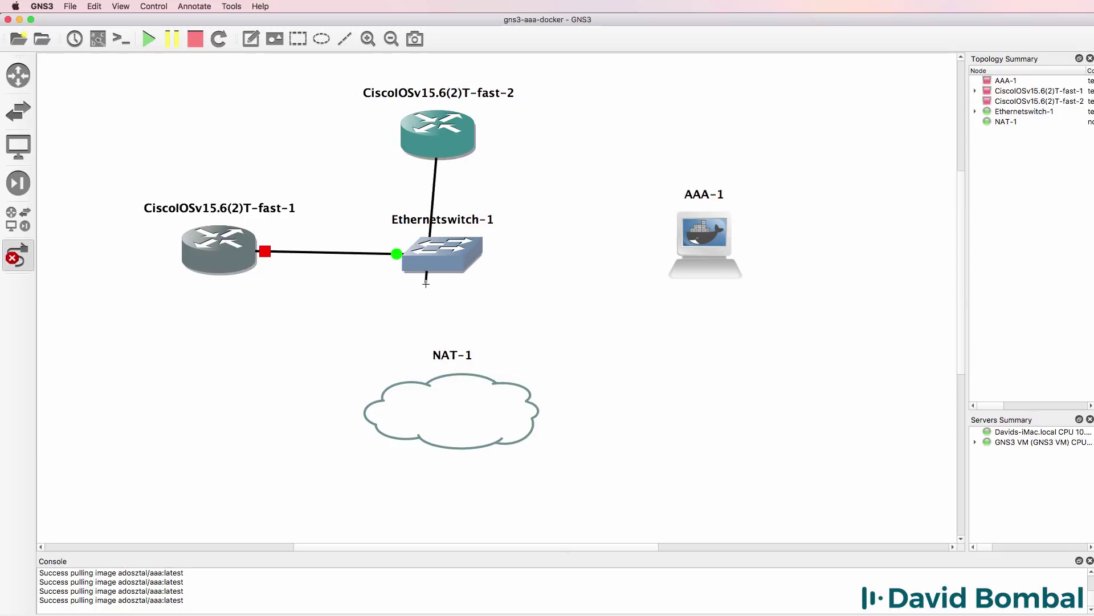
{"action": "left_click", "coordinate": [448, 261]}
{"action": "left_click", "coordinate": [464, 279]}
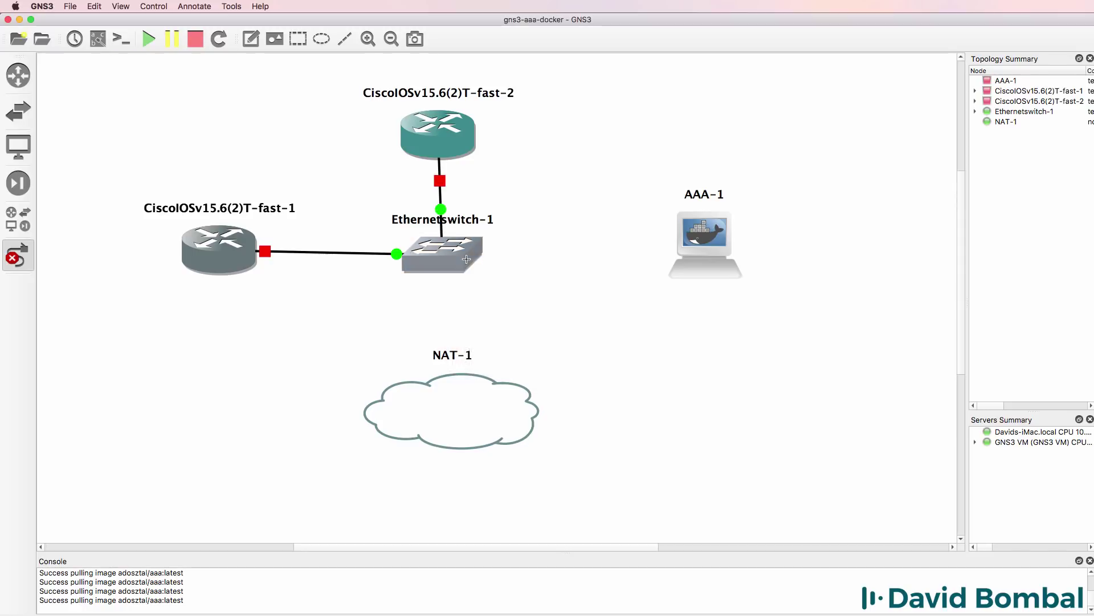
Step: Link switch Ethernet2 to AAA-1 eth0 and Ethernet3 to NAT-1 nat0
{"action": "left_click", "coordinate": [467, 259]}
{"action": "left_click", "coordinate": [494, 294]}
{"action": "left_click", "coordinate": [705, 239]}
{"action": "left_click", "coordinate": [724, 246]}
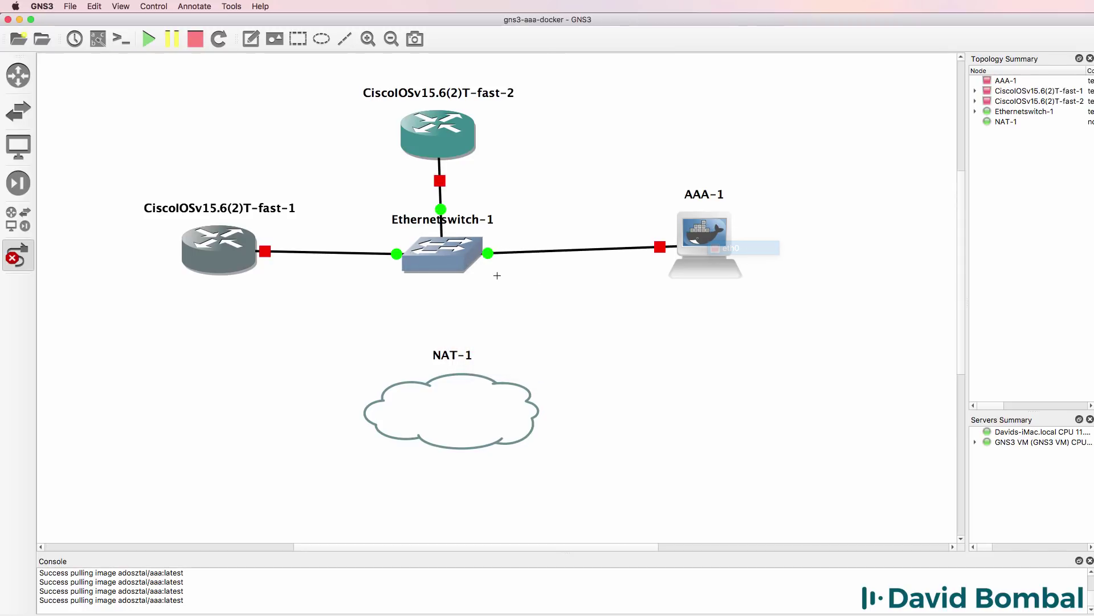
{"action": "left_click", "coordinate": [454, 270]}
{"action": "left_click", "coordinate": [487, 318]}
{"action": "left_click", "coordinate": [466, 422]}
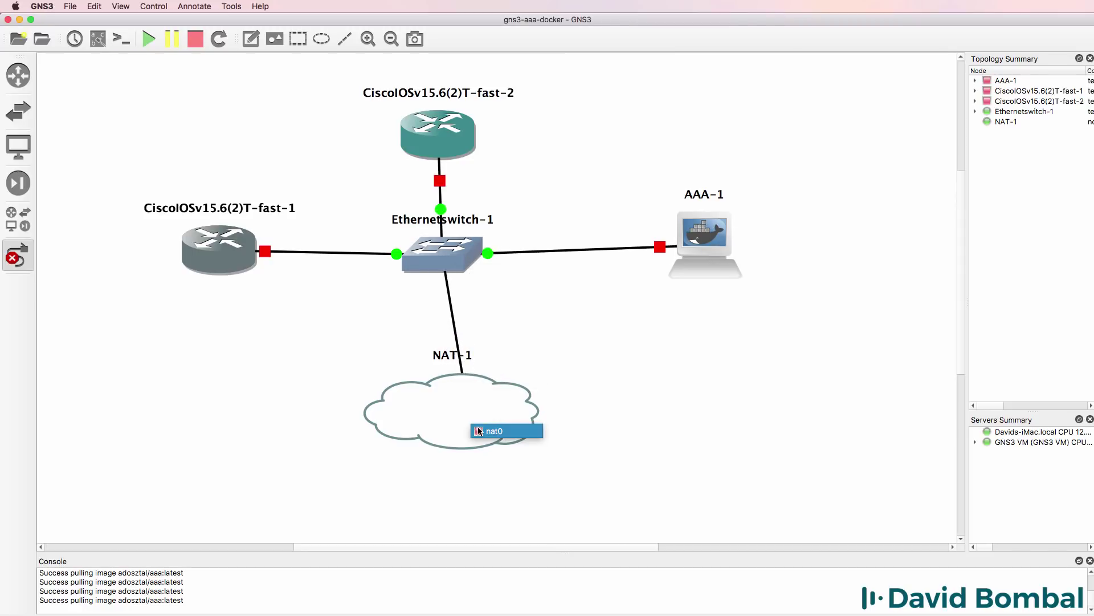
{"action": "left_click", "coordinate": [487, 431]}
{"action": "left_click", "coordinate": [9, 265]}
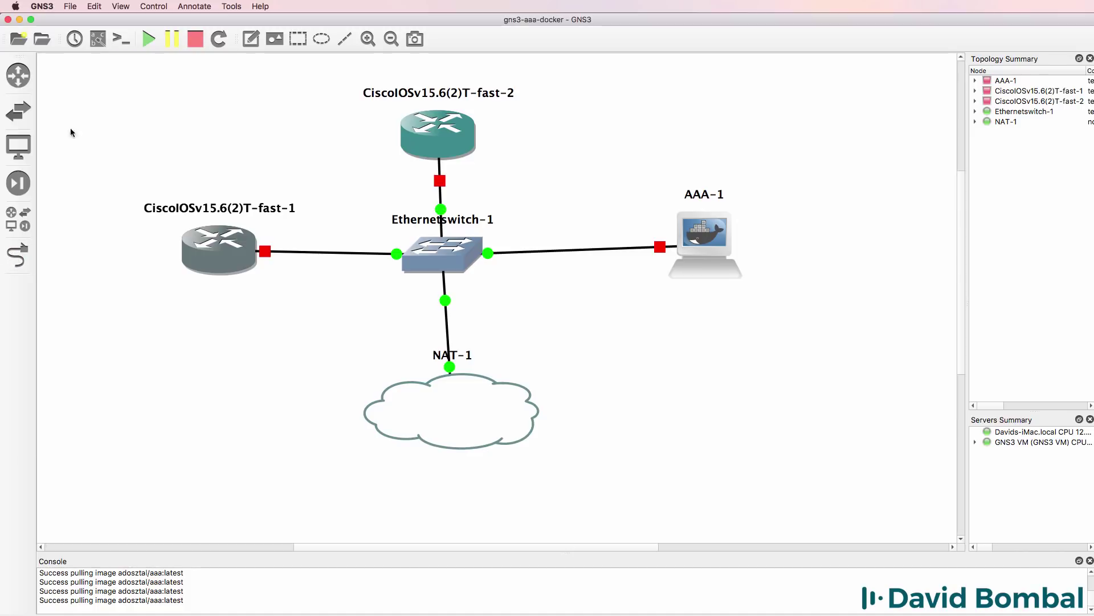
Step: Show interface labels, start all nodes, and tidy the node and label positions
{"action": "left_click", "coordinate": [100, 44]}
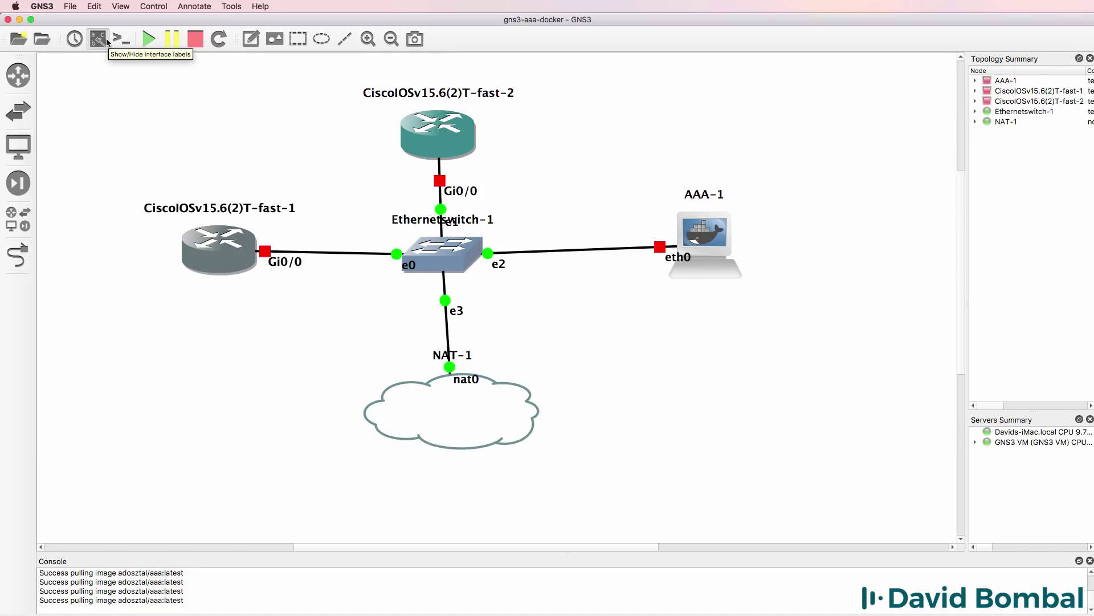
{"action": "left_click", "coordinate": [148, 39]}
{"action": "left_click_drag", "start_coordinate": [438, 131], "coordinate": [441, 114]}
{"action": "left_click_drag", "start_coordinate": [448, 447], "coordinate": [438, 447]}
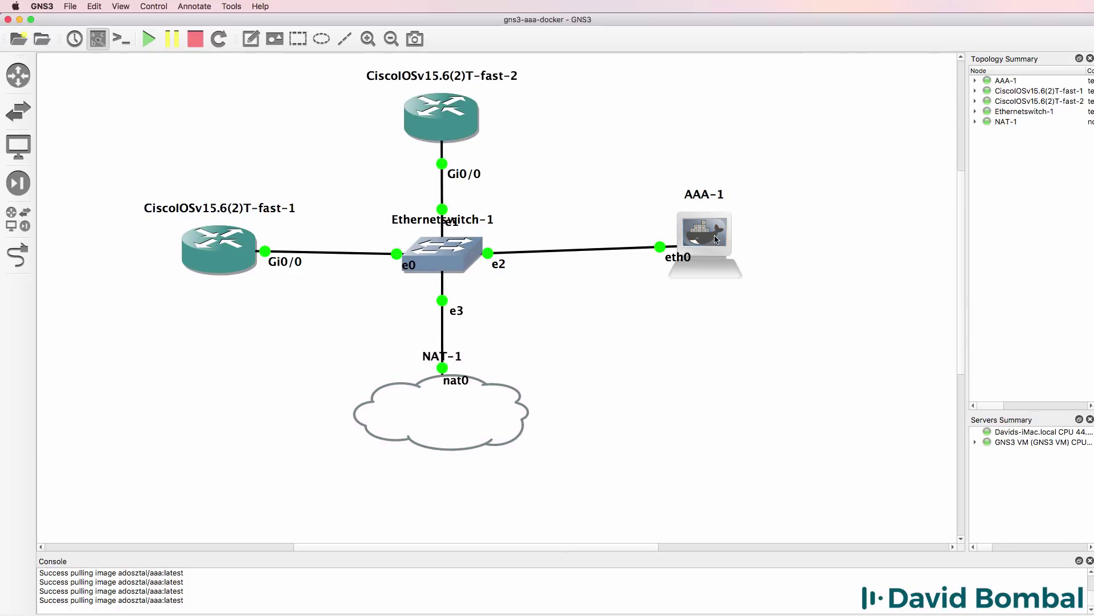
{"action": "left_click_drag", "start_coordinate": [704, 243], "coordinate": [642, 274]}
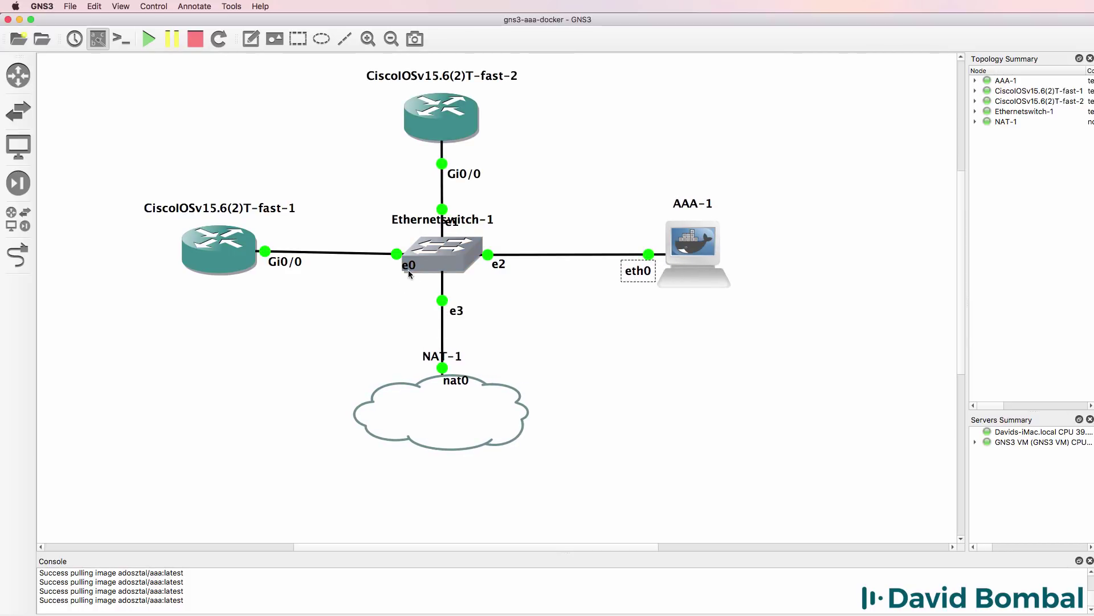
{"action": "left_click_drag", "start_coordinate": [408, 266], "coordinate": [389, 267]}
{"action": "left_click_drag", "start_coordinate": [219, 251], "coordinate": [212, 257]}
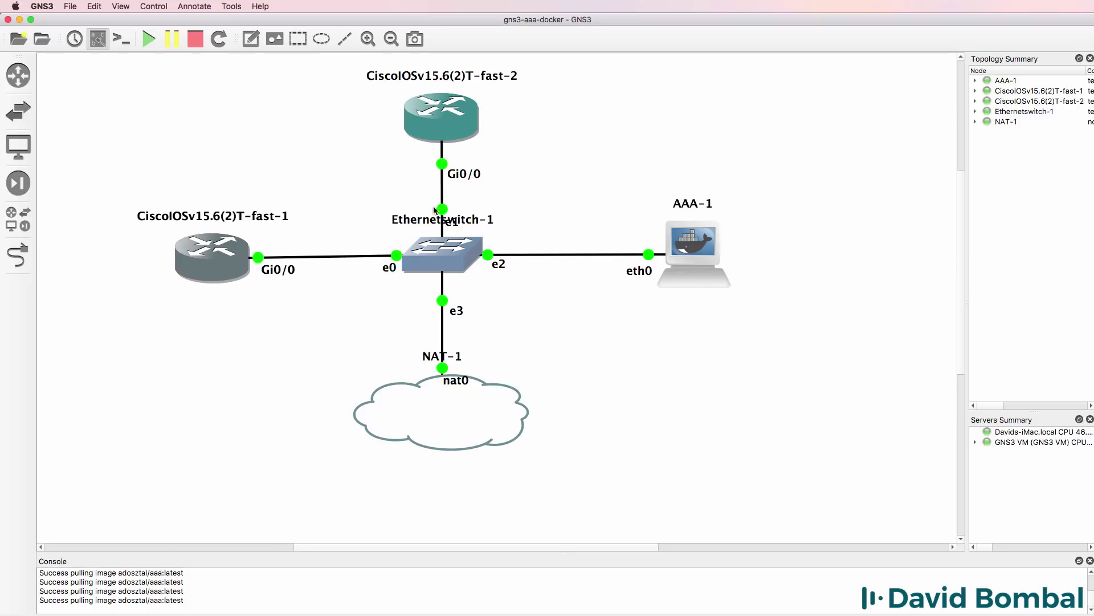
{"action": "left_click_drag", "start_coordinate": [434, 210], "coordinate": [436, 276]}
{"action": "left_click", "coordinate": [586, 315]}
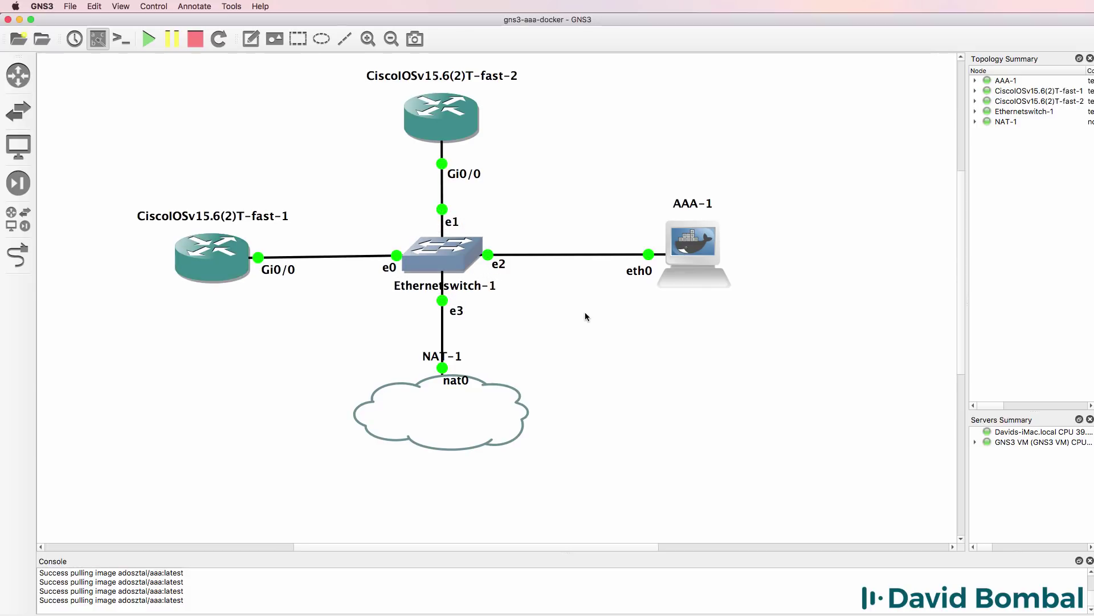
{"action": "right_click", "coordinate": [700, 244]}
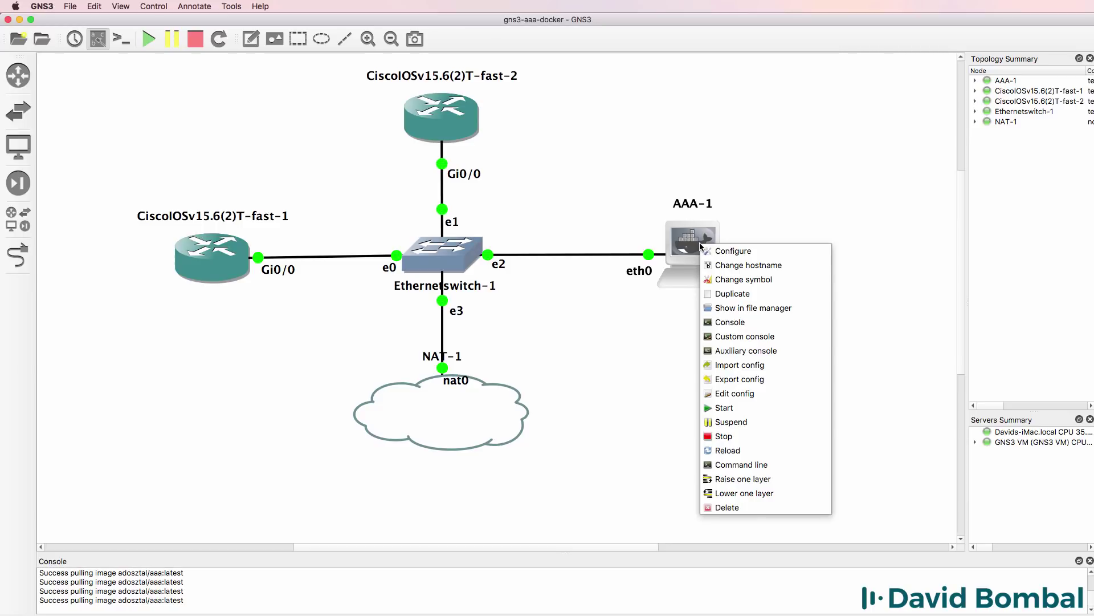
{"action": "left_click", "coordinate": [746, 397]}
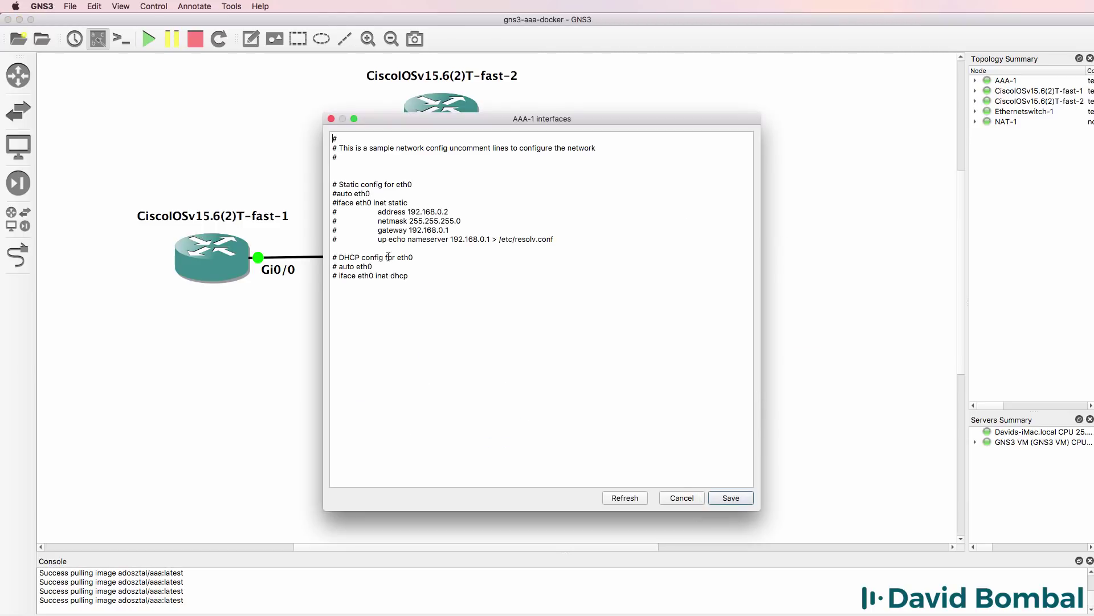
{"action": "left_click_drag", "start_coordinate": [334, 147], "coordinate": [406, 327]}
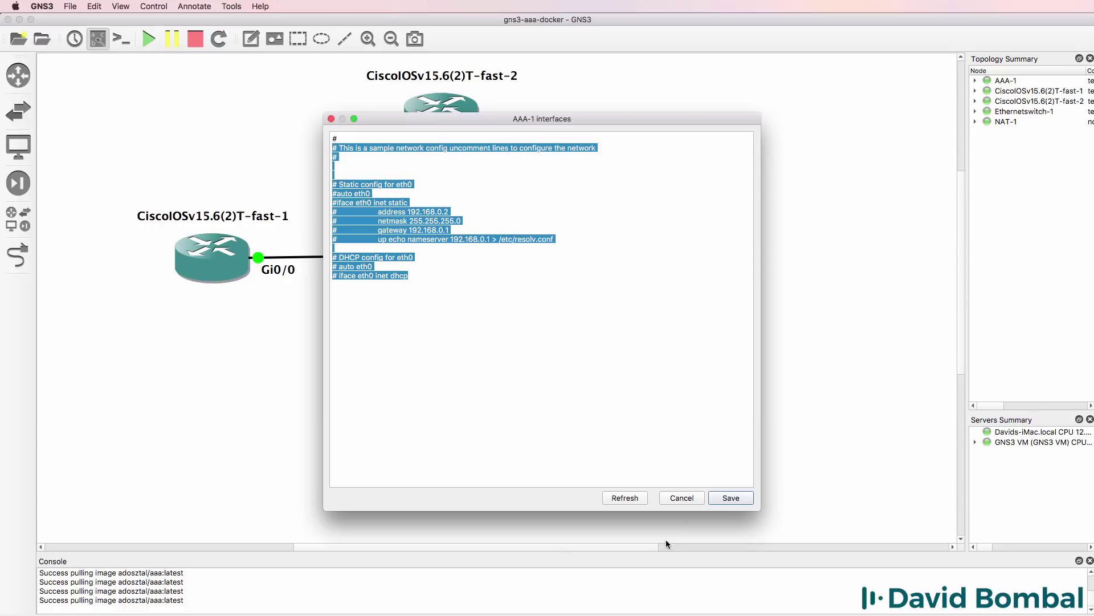
{"action": "left_click", "coordinate": [691, 496]}
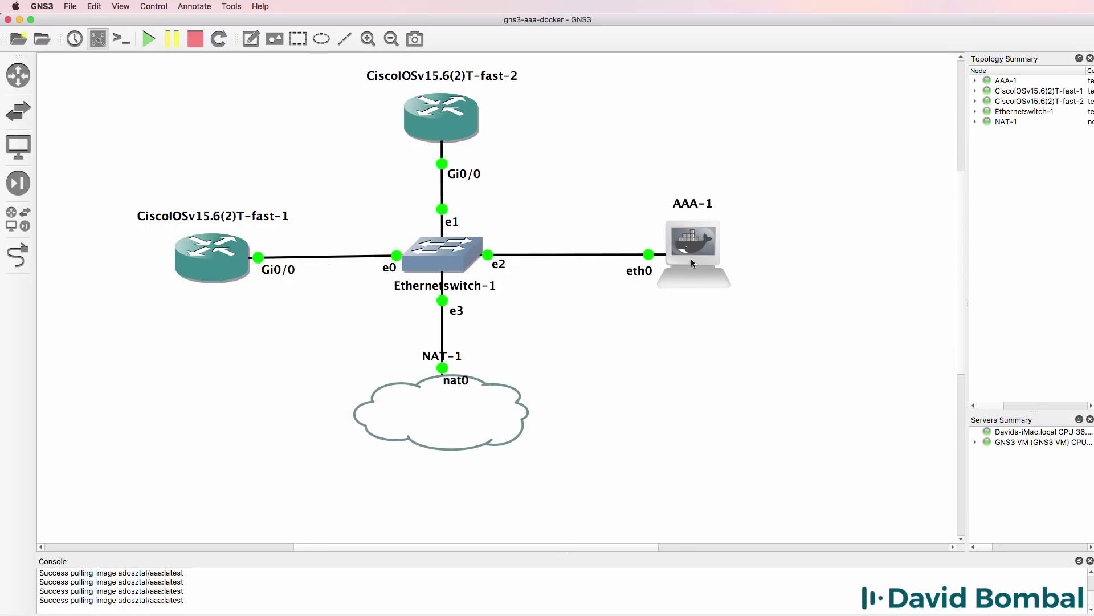
Step: Open a console to AAA-1 and run nano on /etc/network/interfaces
{"action": "right_click", "coordinate": [693, 252]}
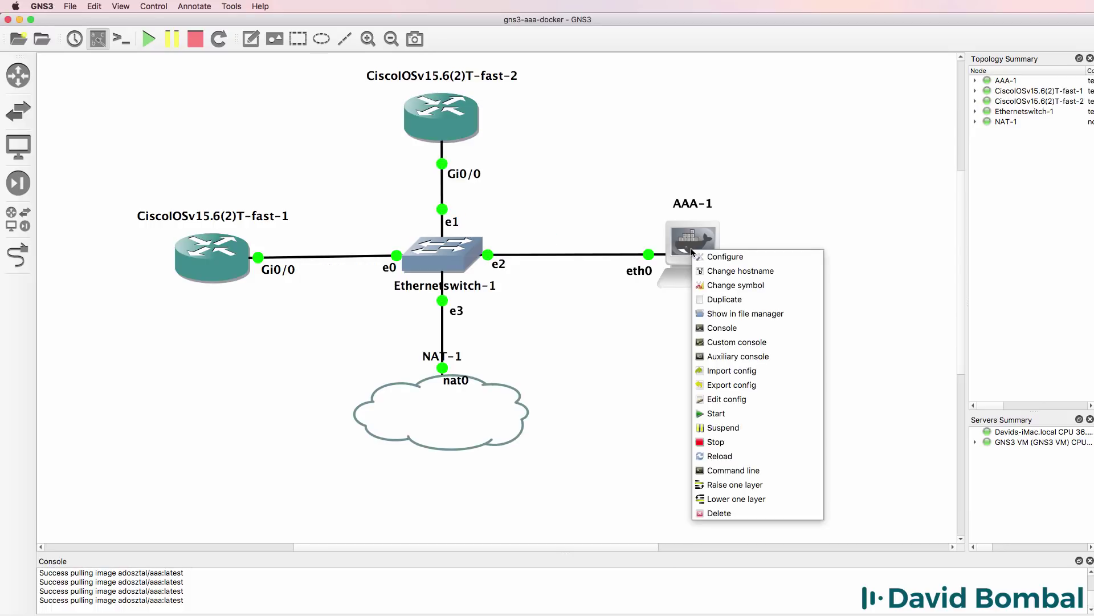
{"action": "left_click", "coordinate": [733, 334]}
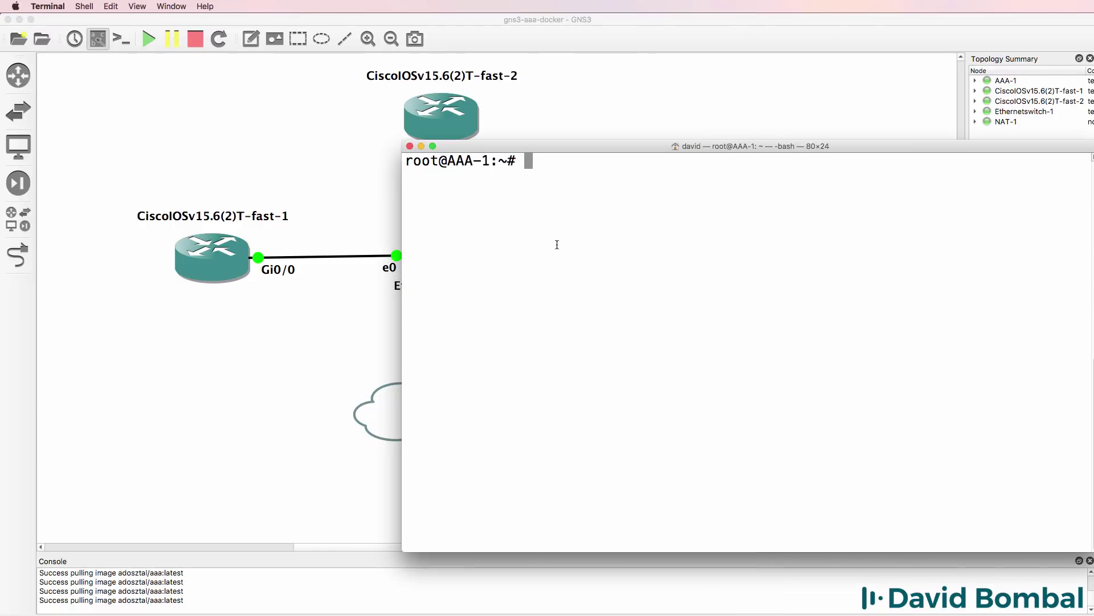
{"action": "type", "text": "nan"}
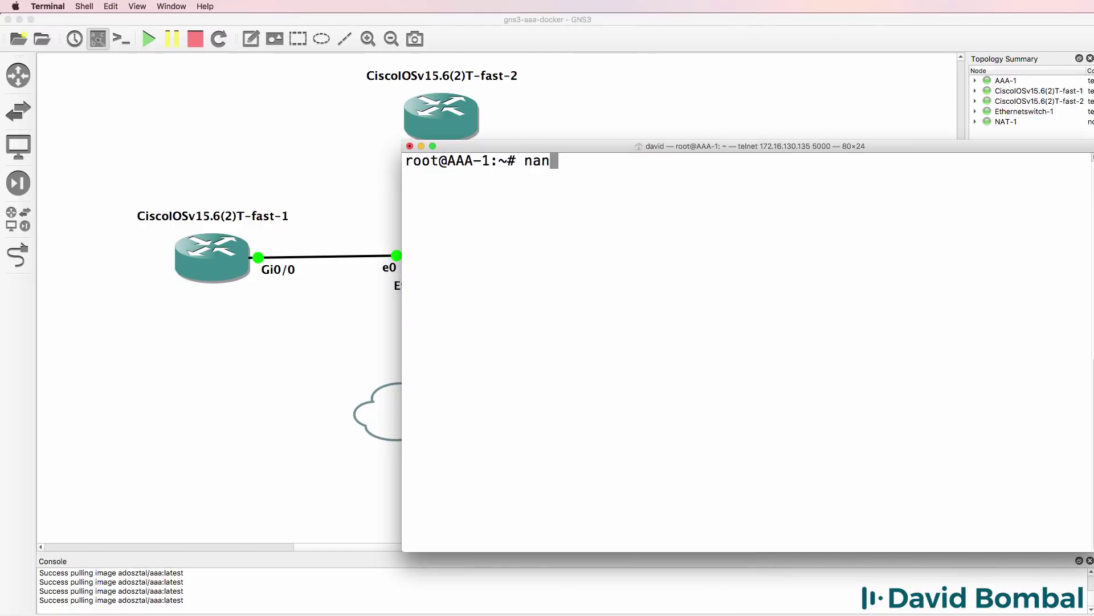
{"action": "type", "text": "o /etc/network"}
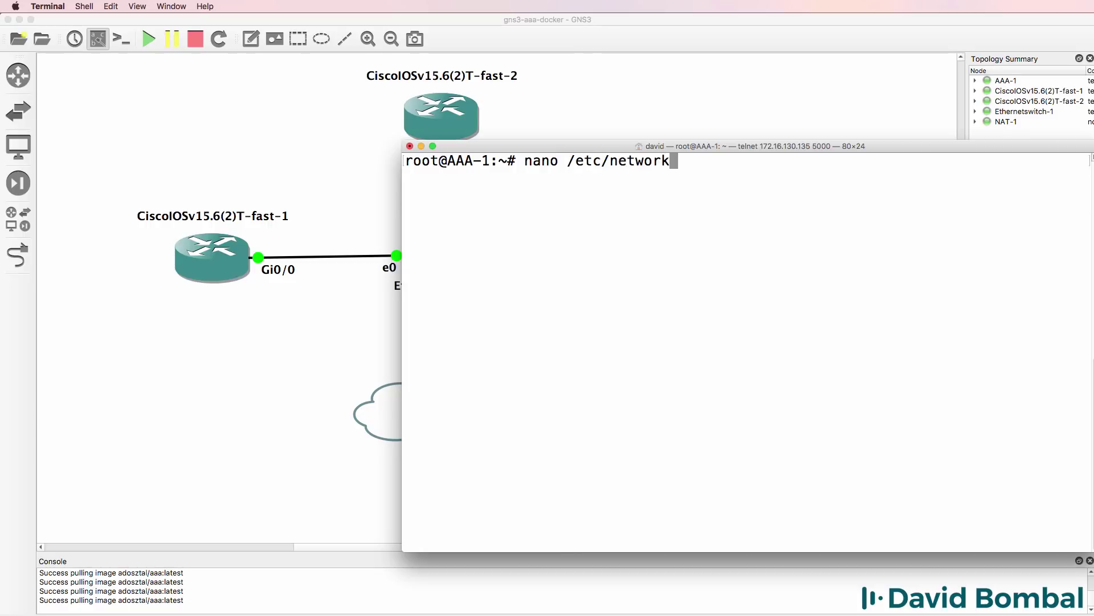
{"action": "type", "text": "/i"}
{"action": "key", "text": "Tab"}
Step: Uncomment the static eth0 block: auto, iface, address, netmask, gateway and nameserver lines
{"action": "key", "text": "Return"}
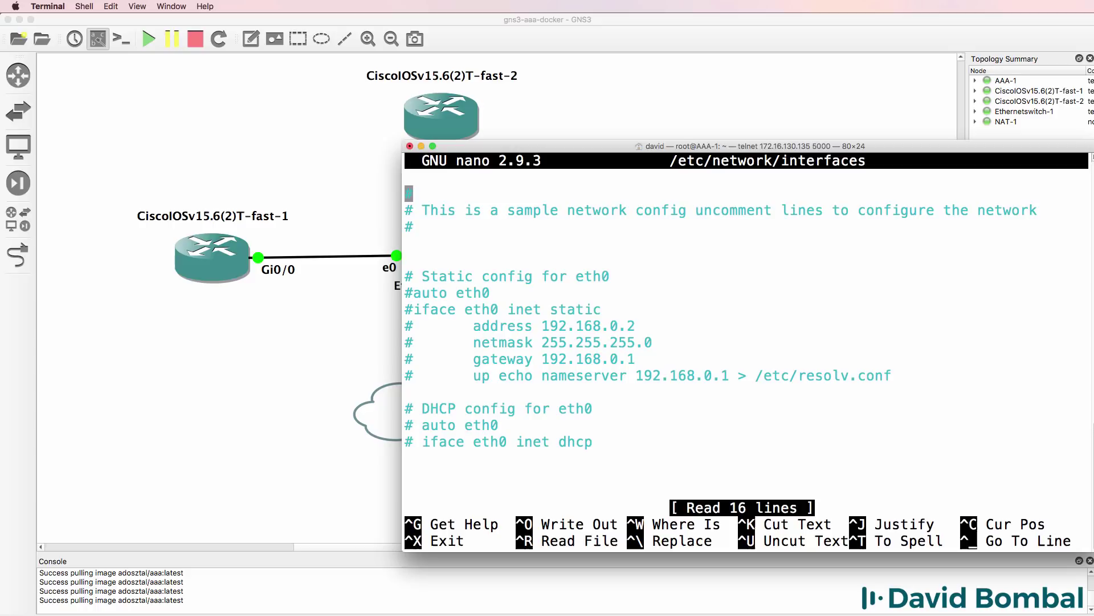
{"action": "key", "text": "Down"}
{"action": "key", "text": "Down"}
{"action": "key", "text": "Down"}
{"action": "key", "text": "Down"}
{"action": "key", "text": "Down"}
{"action": "key", "text": "Down"}
{"action": "key", "text": "Delete"}
{"action": "key", "text": "Down"}
{"action": "key", "text": "Delete"}
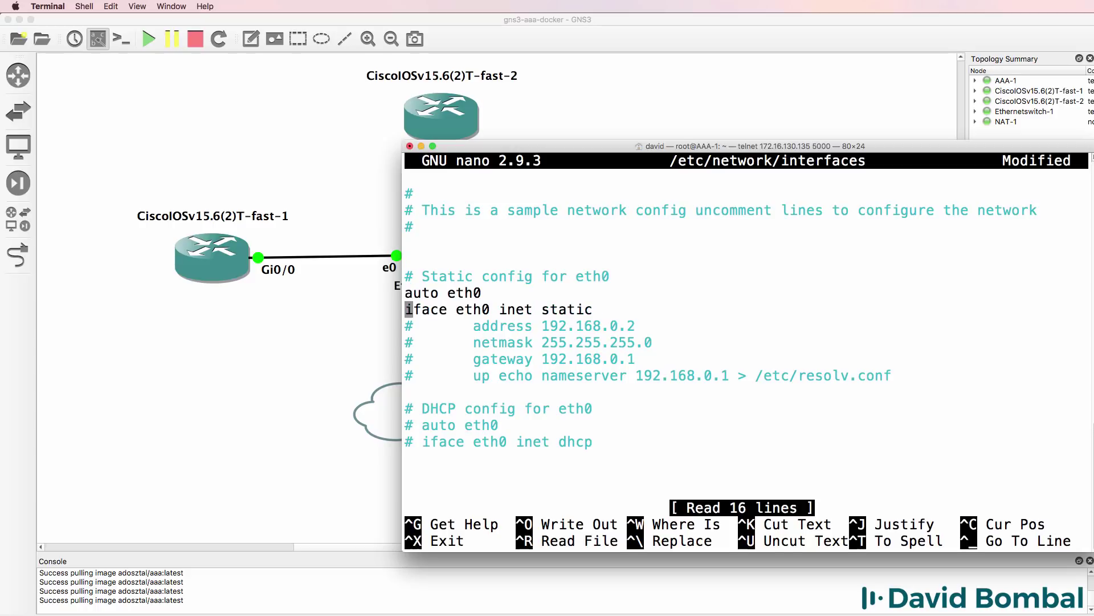
{"action": "key", "text": "Down"}
{"action": "key", "text": "Delete"}
{"action": "key", "text": "Down"}
{"action": "key", "text": "Delete"}
{"action": "key", "text": "Down"}
{"action": "key", "text": "Delete"}
{"action": "key", "text": "Down"}
{"action": "key", "text": "Delete"}
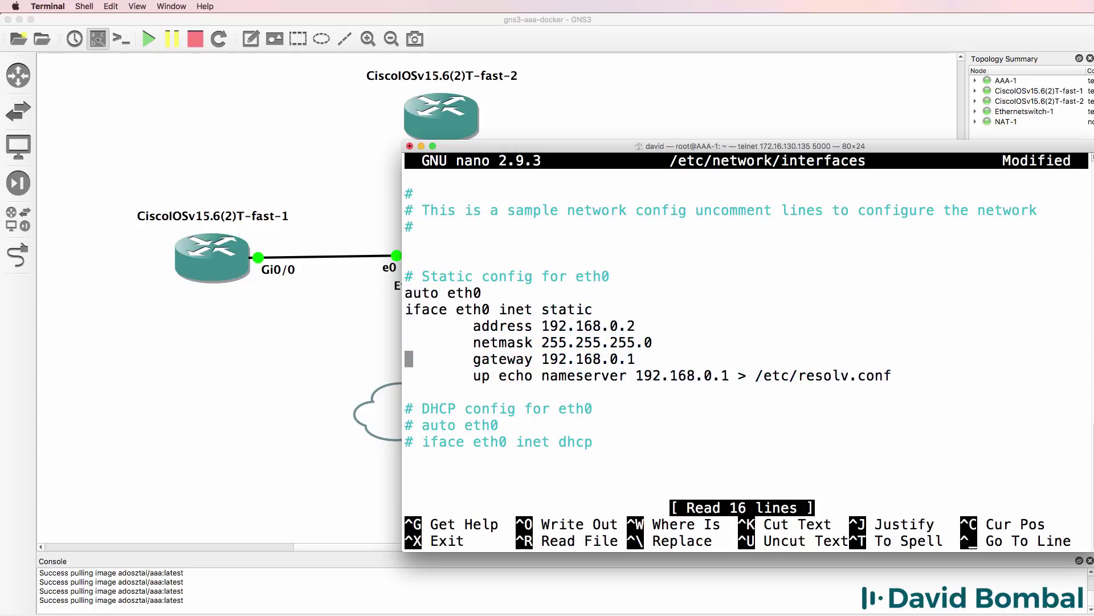
Step: Change the eth0 address to 192.168.122.201
{"action": "key", "text": "Up"}
{"action": "key", "text": "Up"}
{"action": "key", "text": "End"}
{"action": "key", "text": "Left"}
{"action": "key", "text": "BackSpace"}
{"action": "key", "text": "BackSpace"}
{"action": "type", "text": "122."}
{"action": "key", "text": "End"}
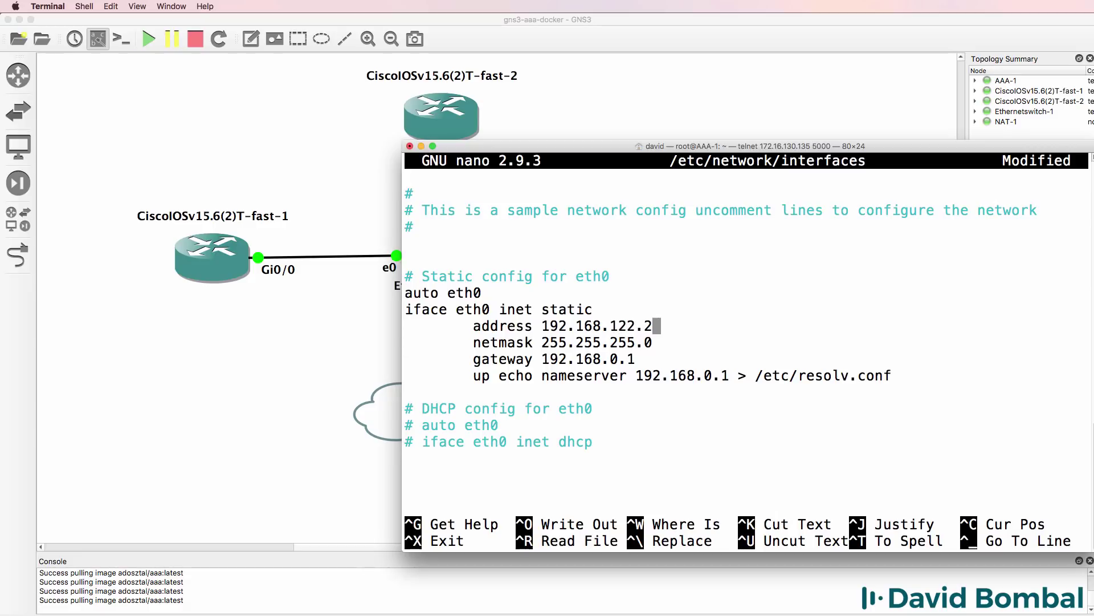
{"action": "type", "text": "01"}
Step: Set the gateway and nameserver to 192.168.122.1 and exit nano
{"action": "key", "text": "Down"}
{"action": "key", "text": "Down"}
{"action": "key", "text": "Down"}
{"action": "key", "text": "Up"}
{"action": "key", "text": "Left"}
{"action": "key", "text": "Left"}
{"action": "key", "text": "BackSpace"}
{"action": "type", "text": "122"}
{"action": "key", "text": "Right"}
{"action": "key", "text": "Left"}
{"action": "key", "text": "Left"}
{"action": "key", "text": "Left"}
{"action": "key", "text": "Left"}
{"action": "key", "text": "Down"}
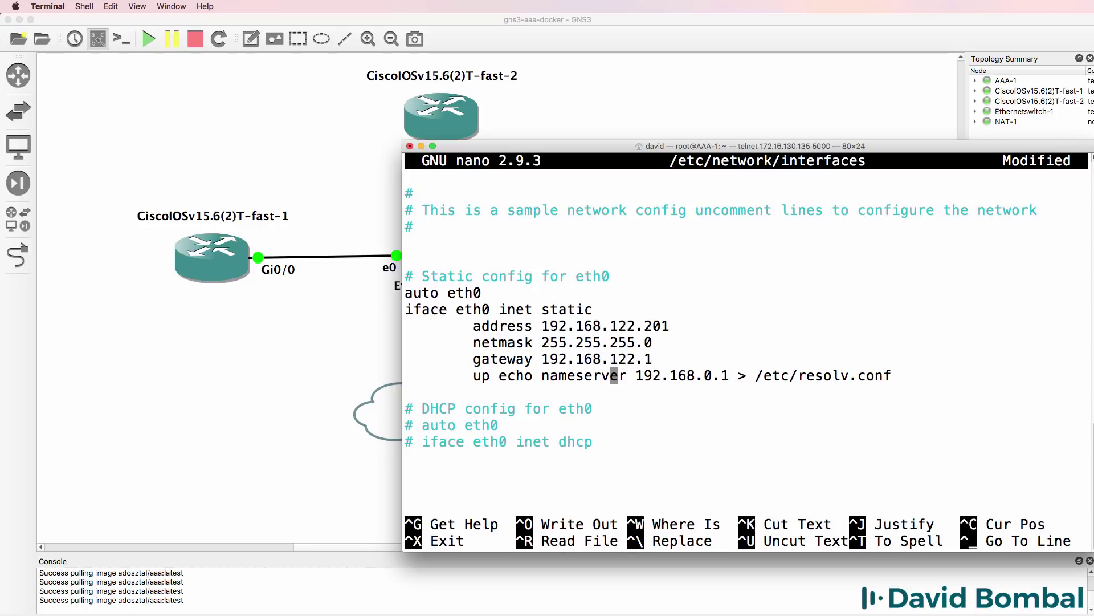
{"action": "key", "text": "Right"}
{"action": "key", "text": "Right"}
{"action": "key", "text": "Right"}
{"action": "key", "text": "Right"}
{"action": "key", "text": "Right"}
{"action": "key", "text": "Right"}
{"action": "key", "text": "Right"}
{"action": "key", "text": "Right"}
{"action": "key", "text": "Right"}
{"action": "key", "text": "Right"}
{"action": "key", "text": "Right"}
{"action": "key", "text": "Right"}
{"action": "key", "text": "BackSpace"}
{"action": "type", "text": "168.12"}
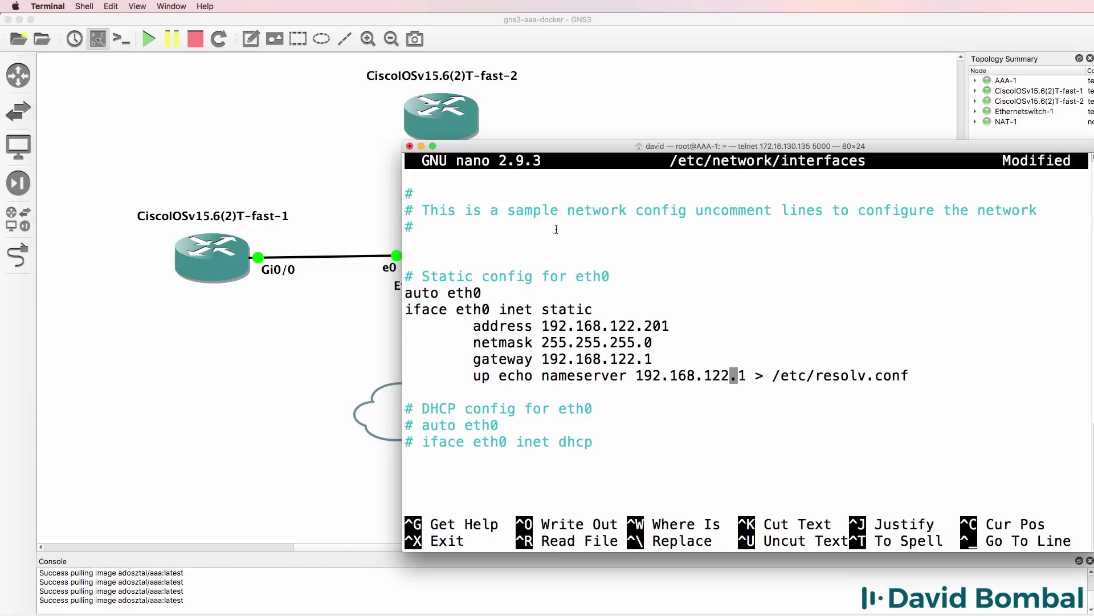
{"action": "left_click_drag", "start_coordinate": [660, 363], "coordinate": [525, 363]}
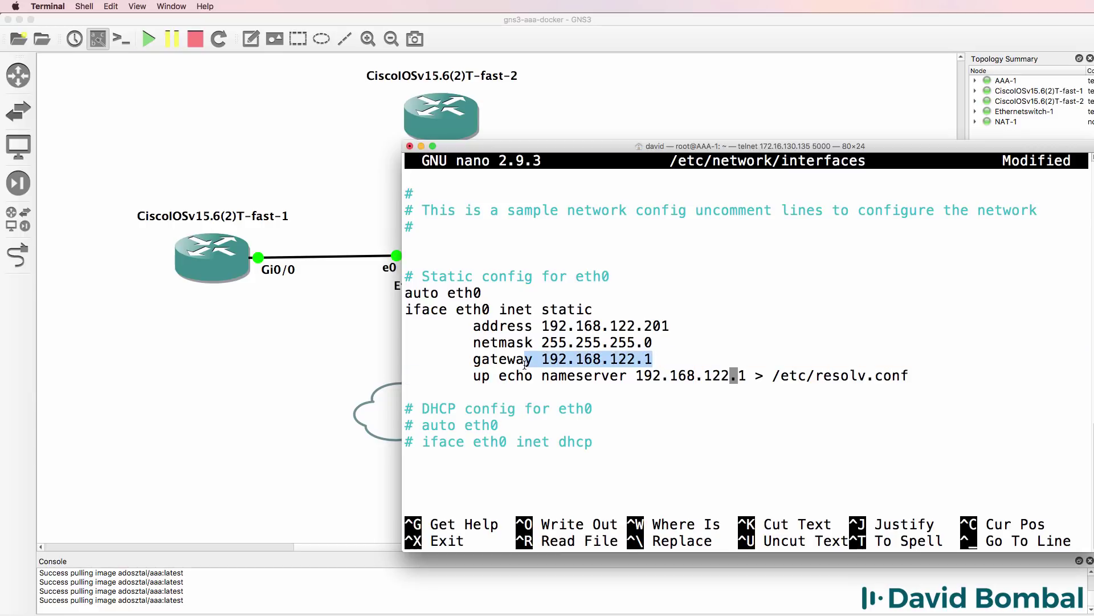
{"action": "key", "text": "ctrl+x"}
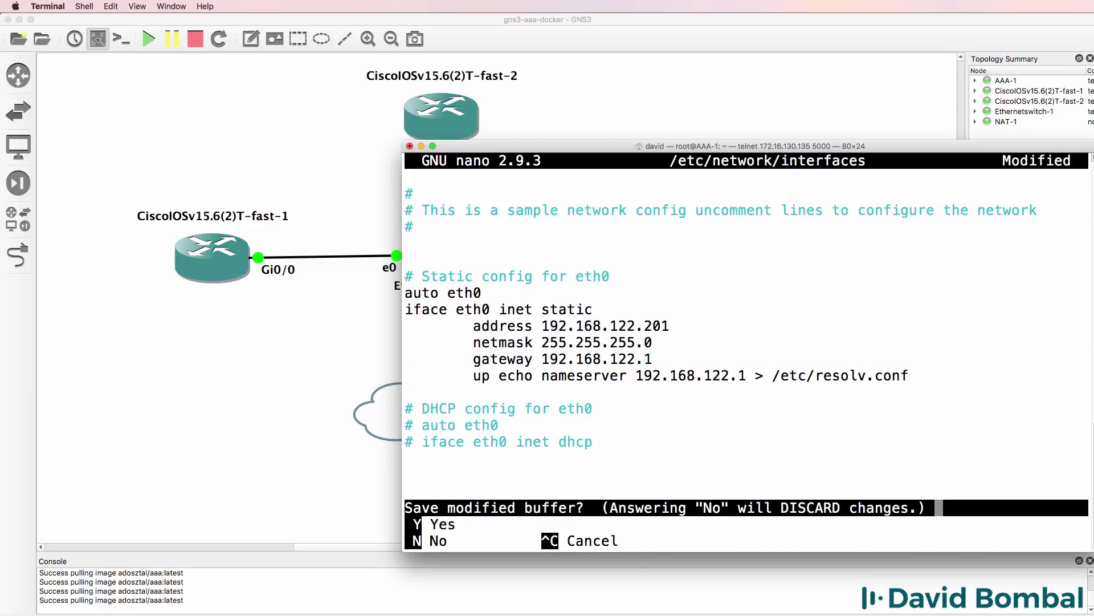
Step: Save the interfaces file and print /etc/network/interfaces with cat
{"action": "key", "text": "y"}
{"action": "key", "text": "Return"}
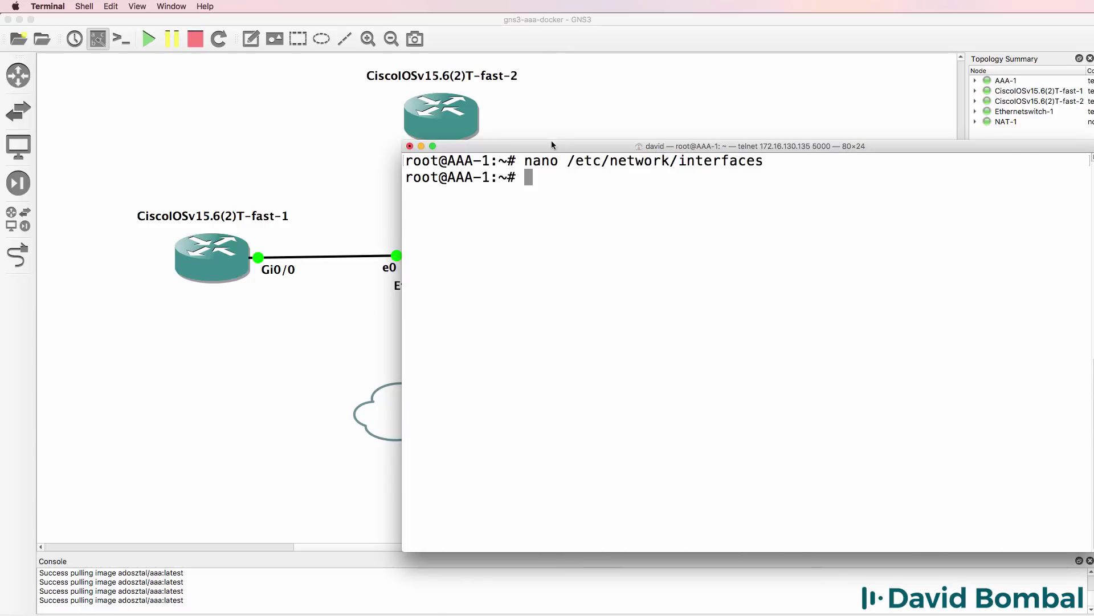
{"action": "type", "text": "cat /er"}
{"action": "type", "text": "c/"}
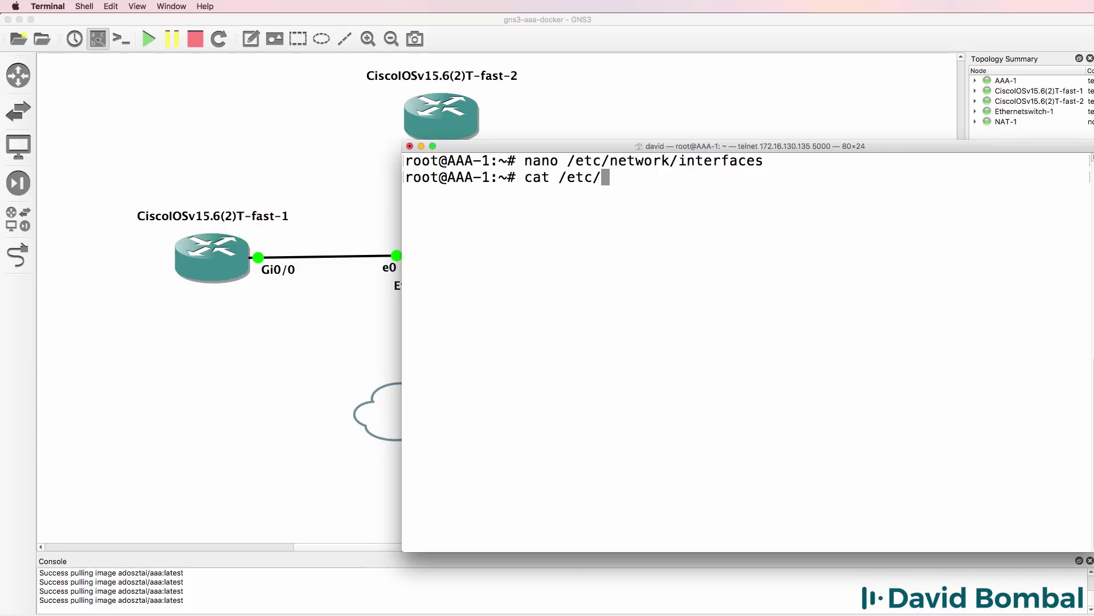
{"action": "type", "text": "network/i"}
{"action": "key", "text": "Tab"}
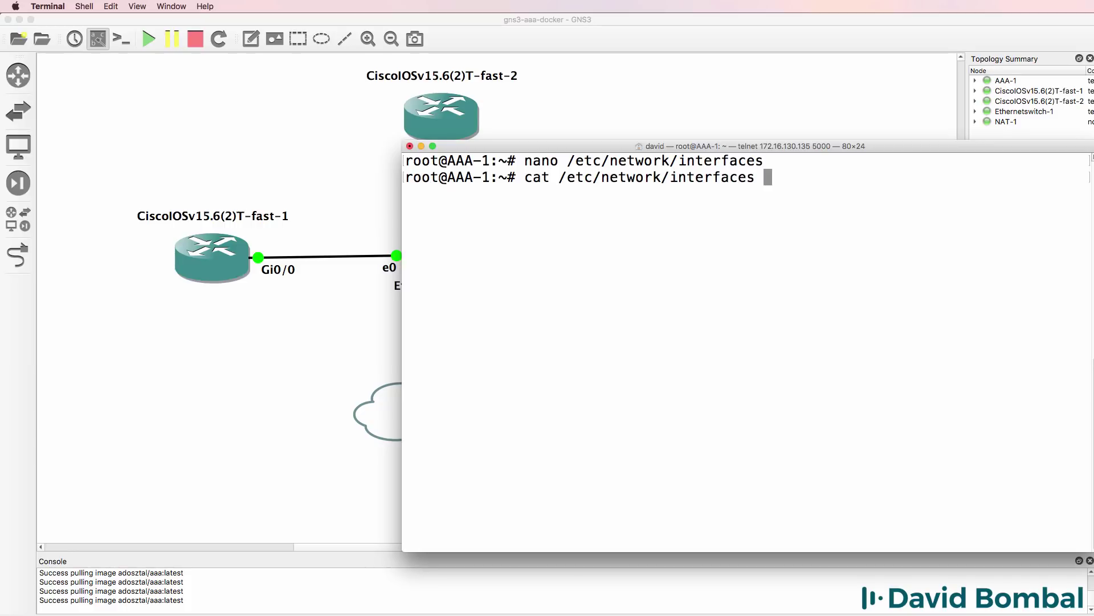
{"action": "key", "text": "Return"}
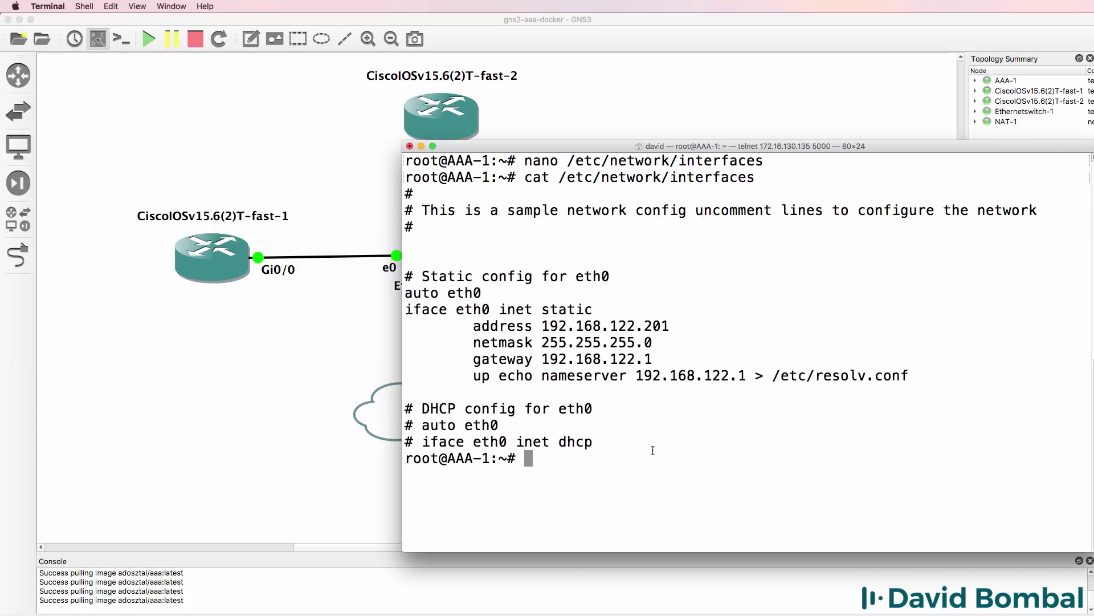
Step: Highlight the static eth0 block, then close and terminate the AAA-1 telnet session
{"action": "left_click_drag", "start_coordinate": [906, 377], "coordinate": [407, 276]}
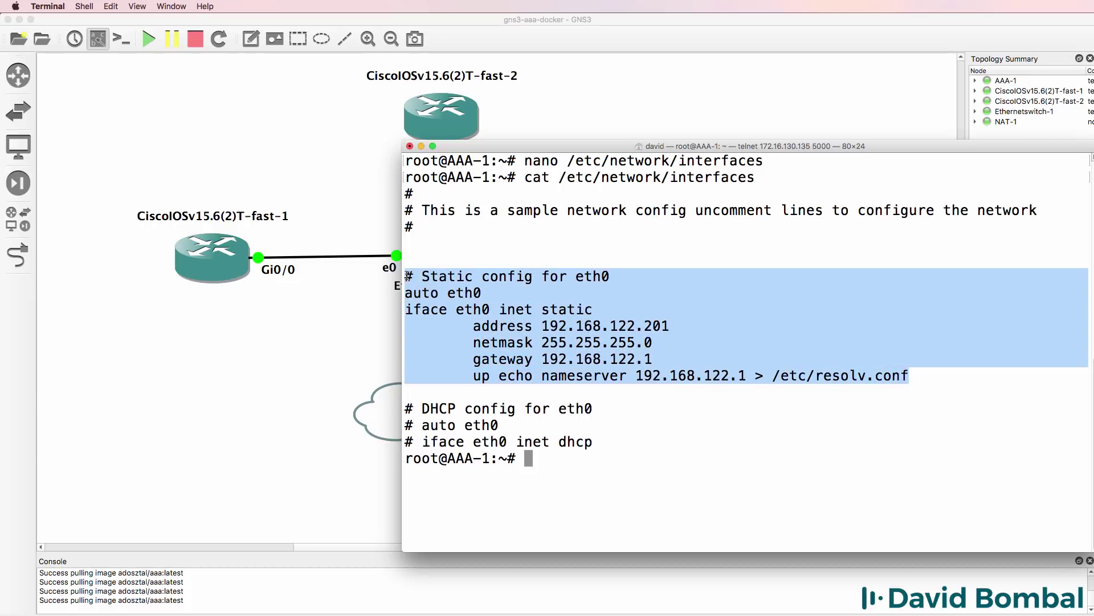
{"action": "left_click", "coordinate": [409, 146]}
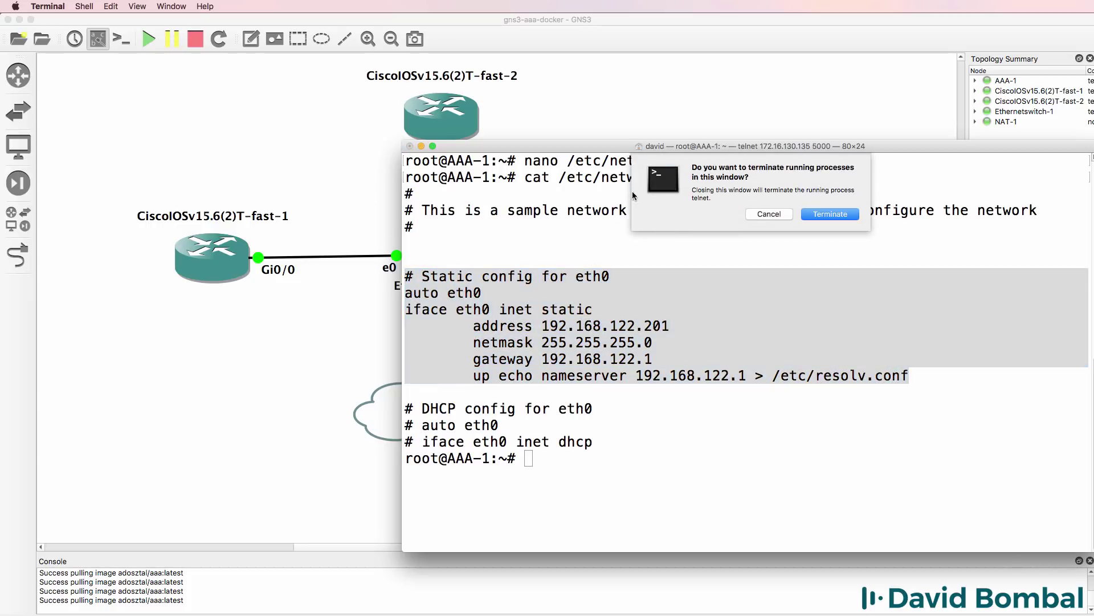
{"action": "left_click", "coordinate": [830, 214]}
Step: Stop the AAA-1 container
{"action": "right_click", "coordinate": [698, 235]}
{"action": "left_click", "coordinate": [764, 405]}
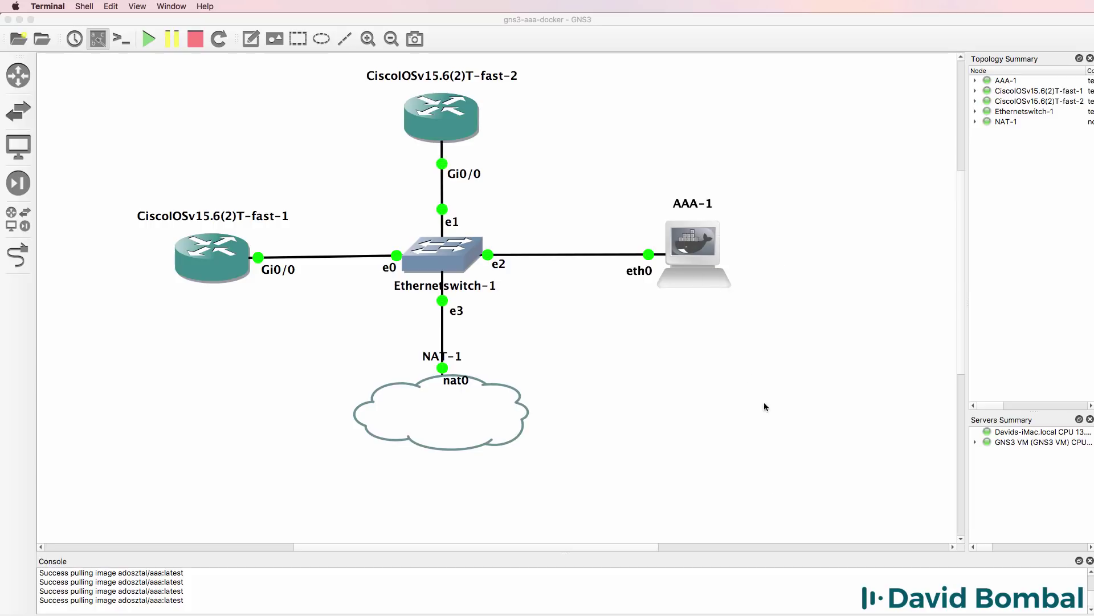
{"action": "right_click", "coordinate": [692, 255]}
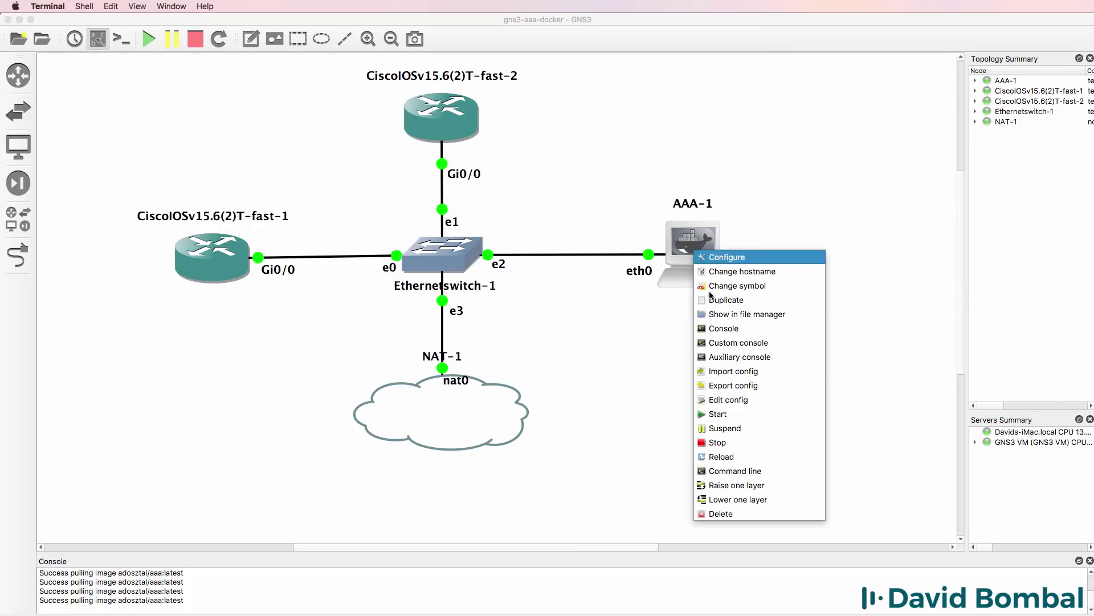
{"action": "left_click", "coordinate": [743, 443]}
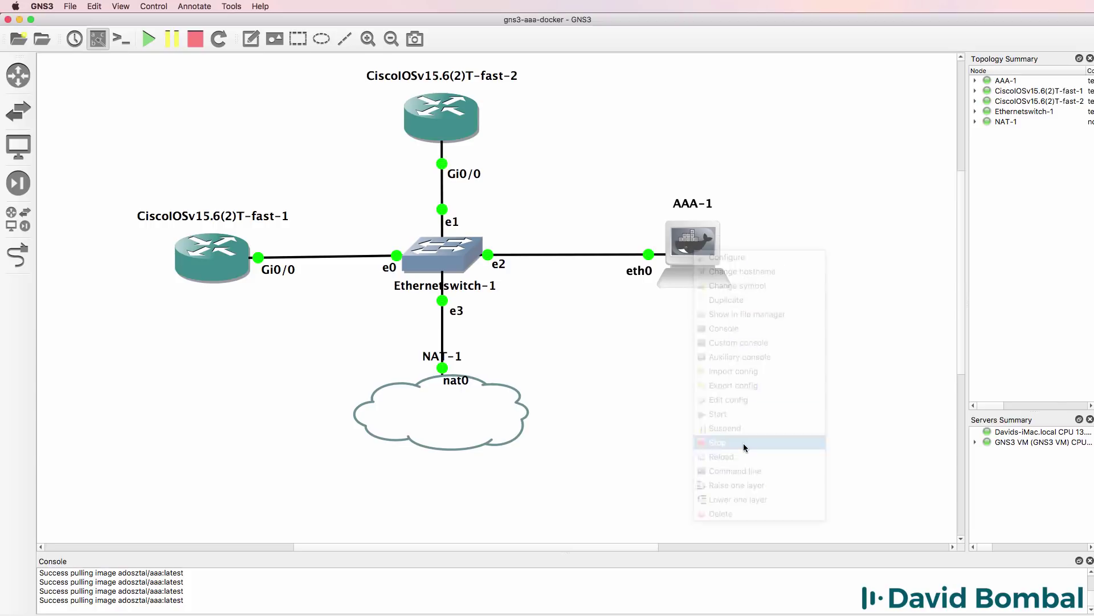
Step: Start the AAA-1 container again
{"action": "right_click", "coordinate": [712, 248]}
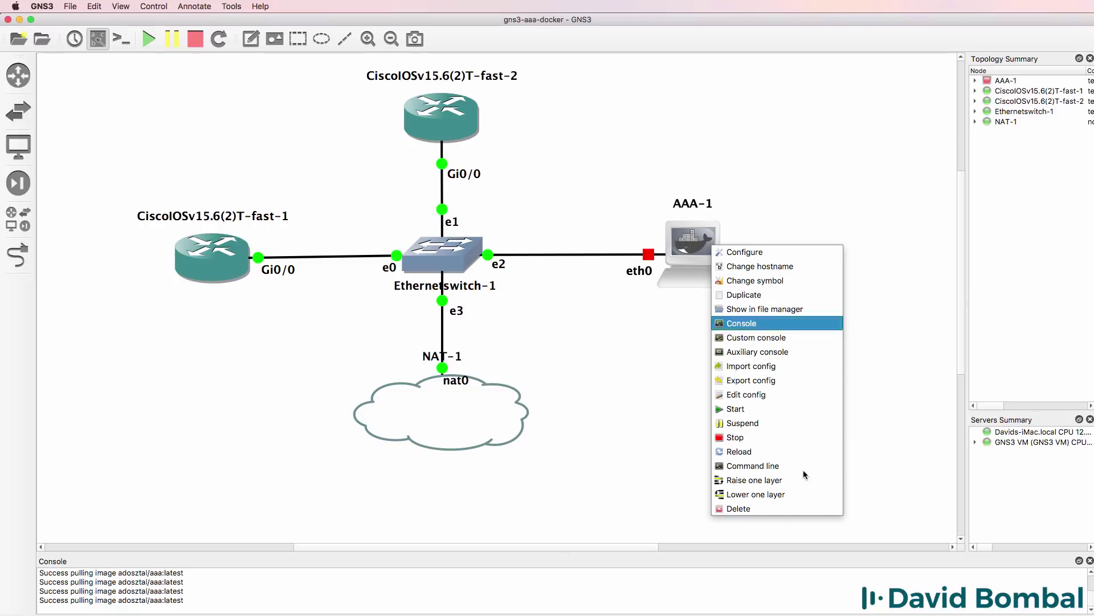
{"action": "left_click", "coordinate": [771, 409]}
{"action": "right_click", "coordinate": [711, 239]}
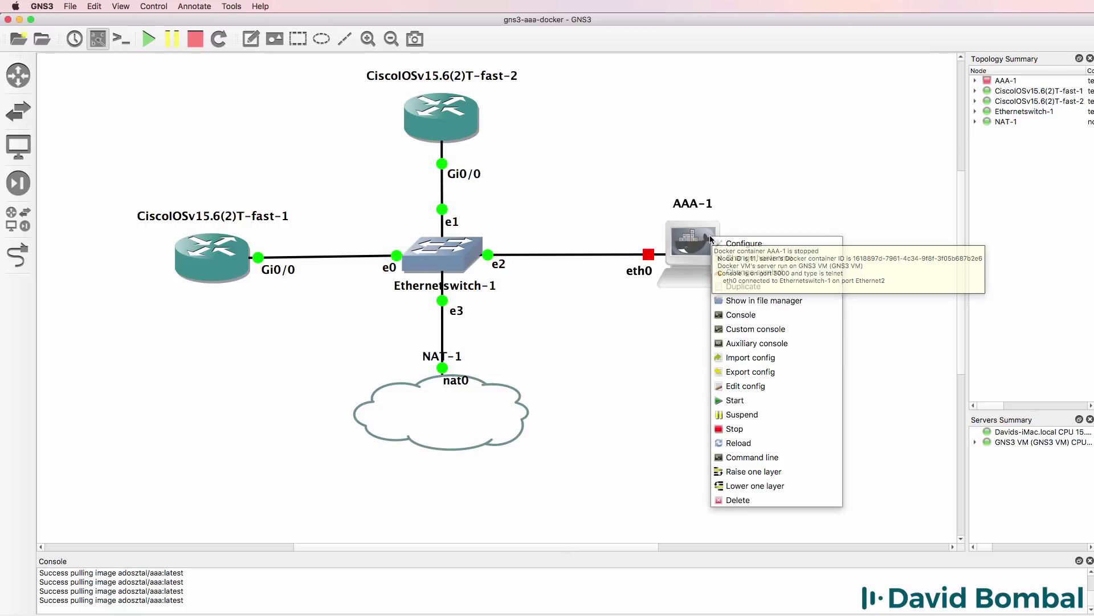
{"action": "left_click", "coordinate": [752, 399]}
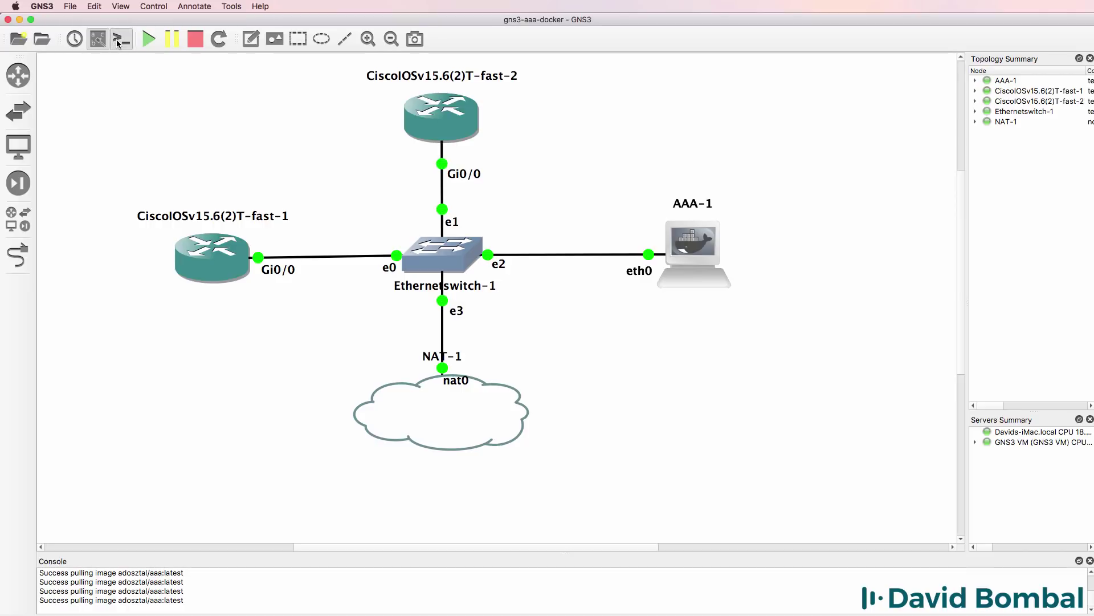
Step: Open consoles for all nodes and run ifconfig on AAA-1, confirming 192.168.122.201
{"action": "left_click", "coordinate": [116, 40]}
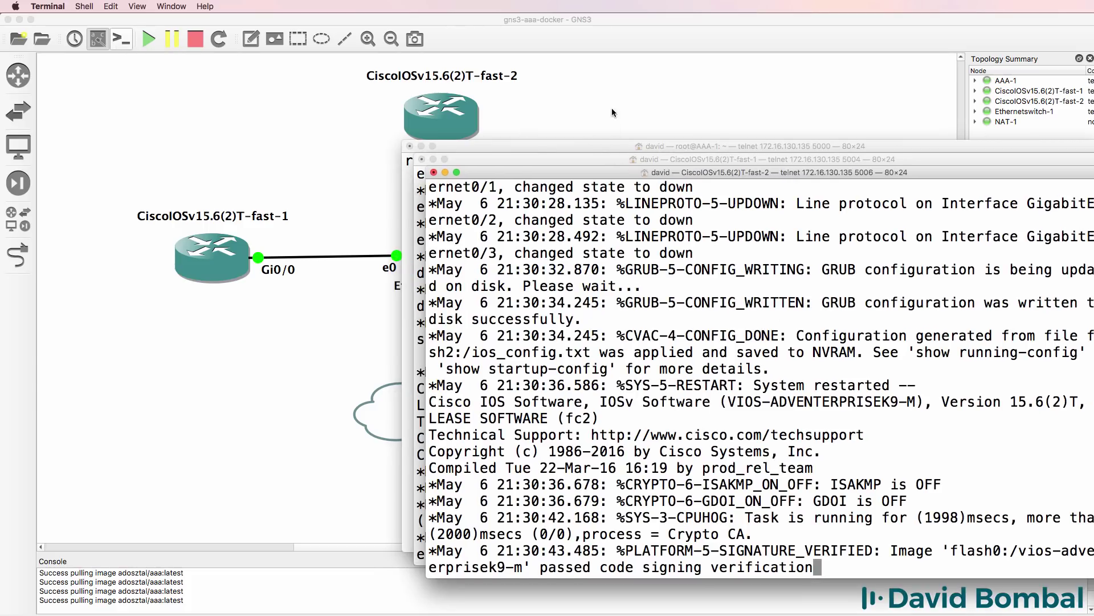
{"action": "left_click", "coordinate": [611, 106]}
{"action": "key", "text": "super+Tab"}
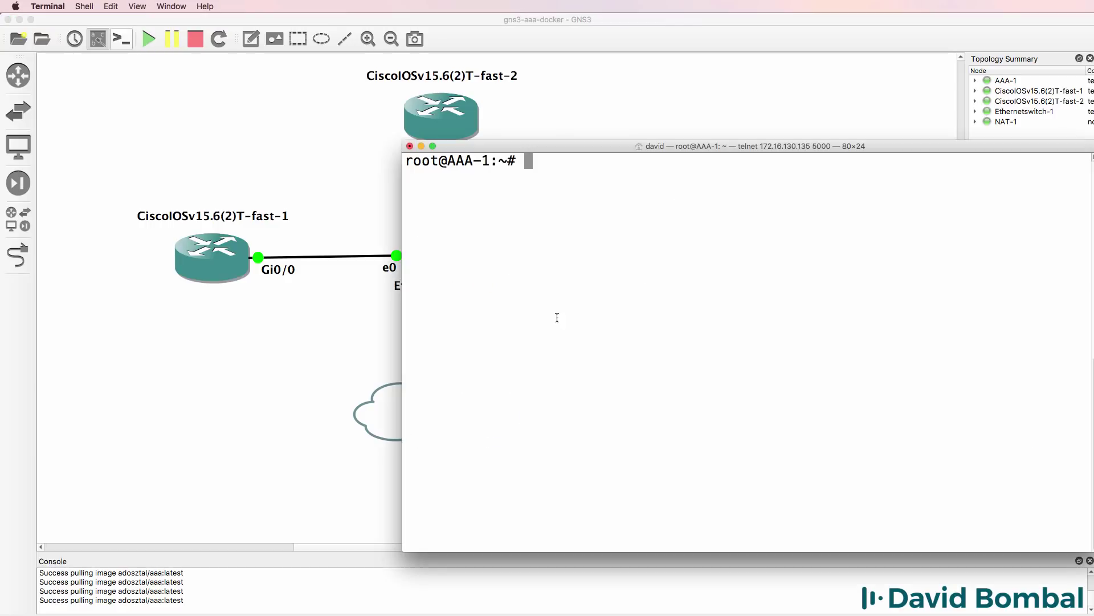
{"action": "left_click_drag", "start_coordinate": [646, 146], "coordinate": [612, 163]}
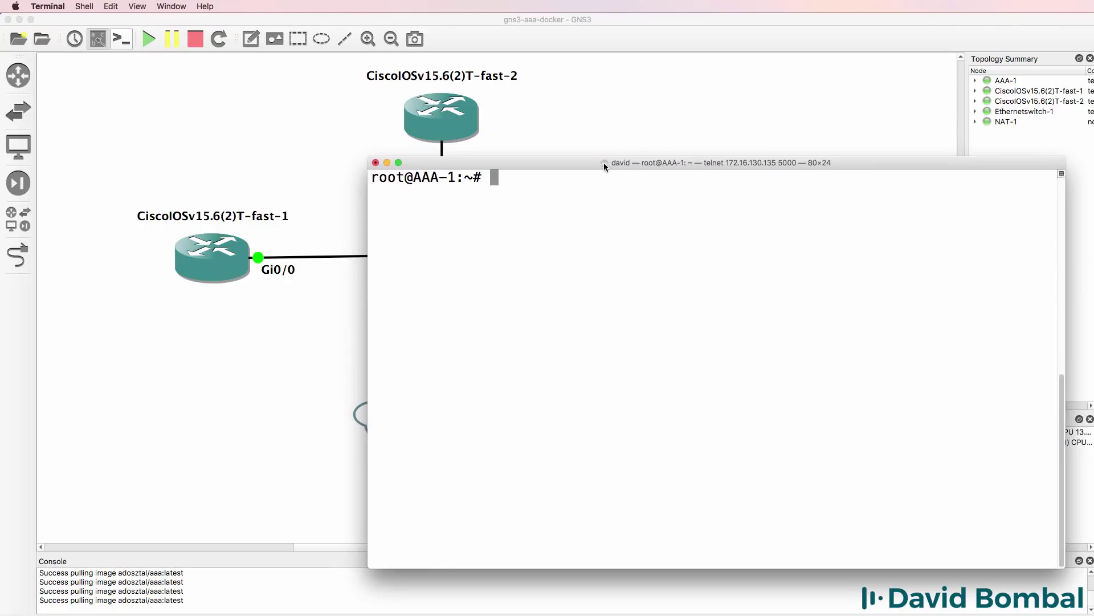
{"action": "key", "text": "Return"}
{"action": "key", "text": "Return"}
{"action": "type", "text": "ifconfig"}
{"action": "key", "text": "Return"}
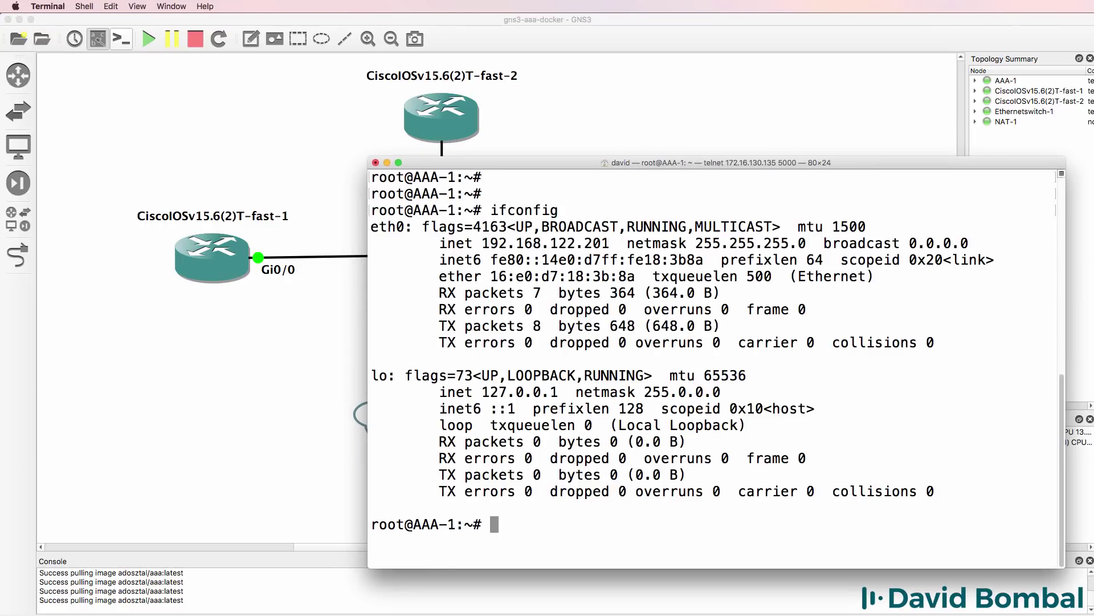
{"action": "left_click_drag", "start_coordinate": [613, 241], "coordinate": [485, 243]}
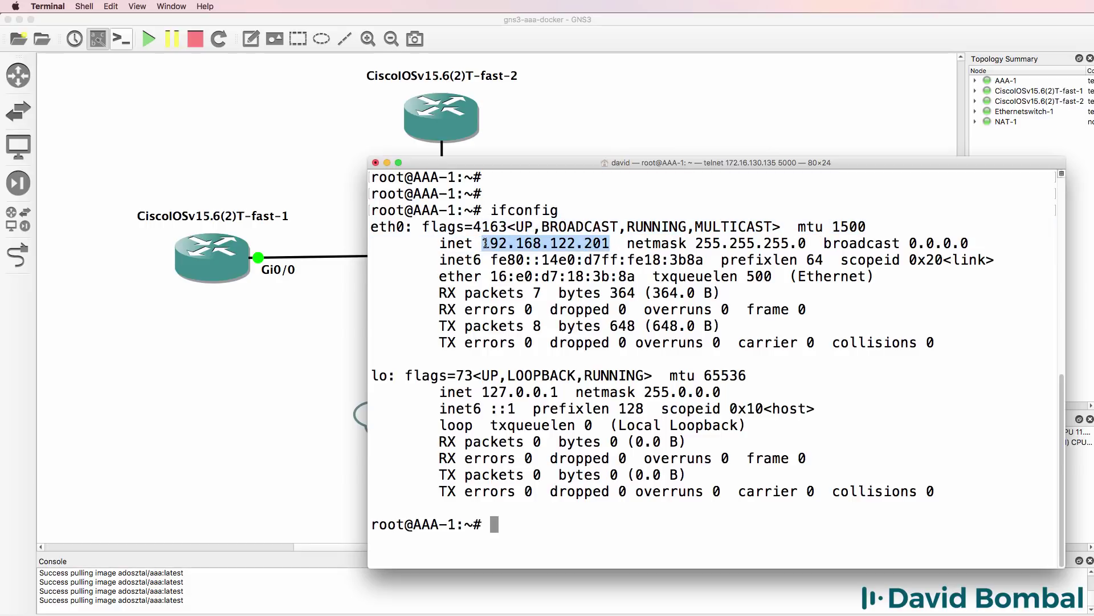
Step: Ping the 192.168.122.1 gateway and google.com from AAA-1
{"action": "type", "text": "ping 192.168"}
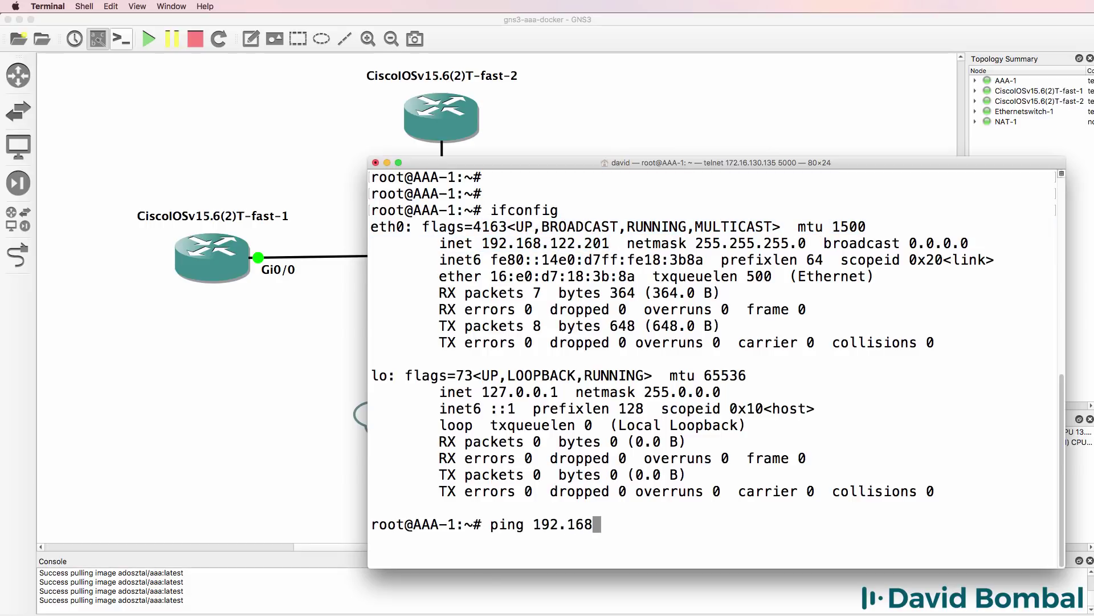
{"action": "type", "text": ".122.1"}
{"action": "key", "text": "Return"}
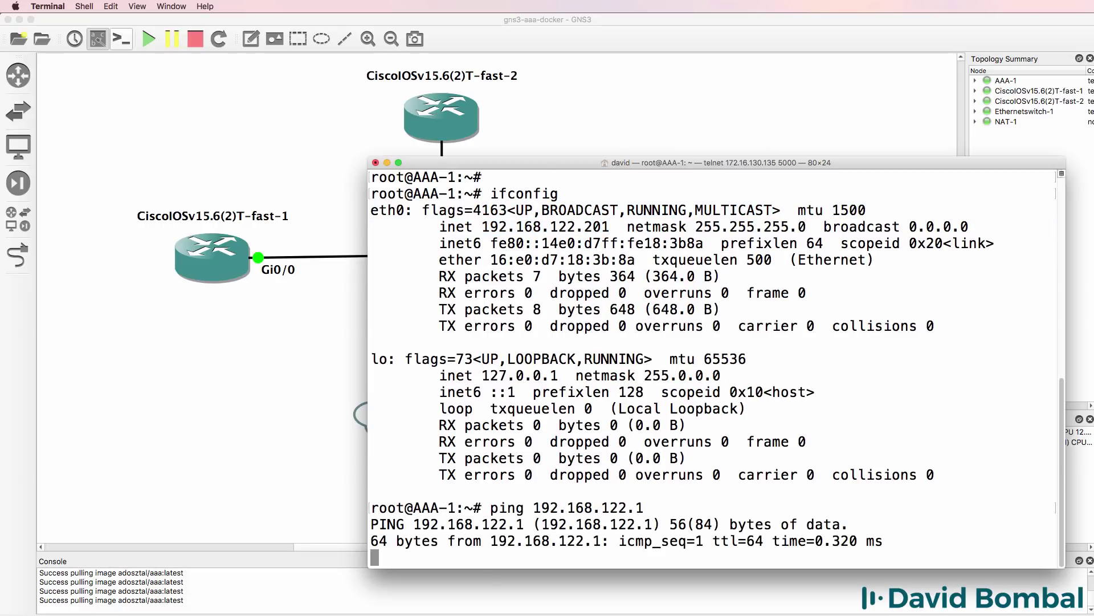
{"action": "key", "text": "ctrl+c"}
{"action": "type", "text": "ping goog"}
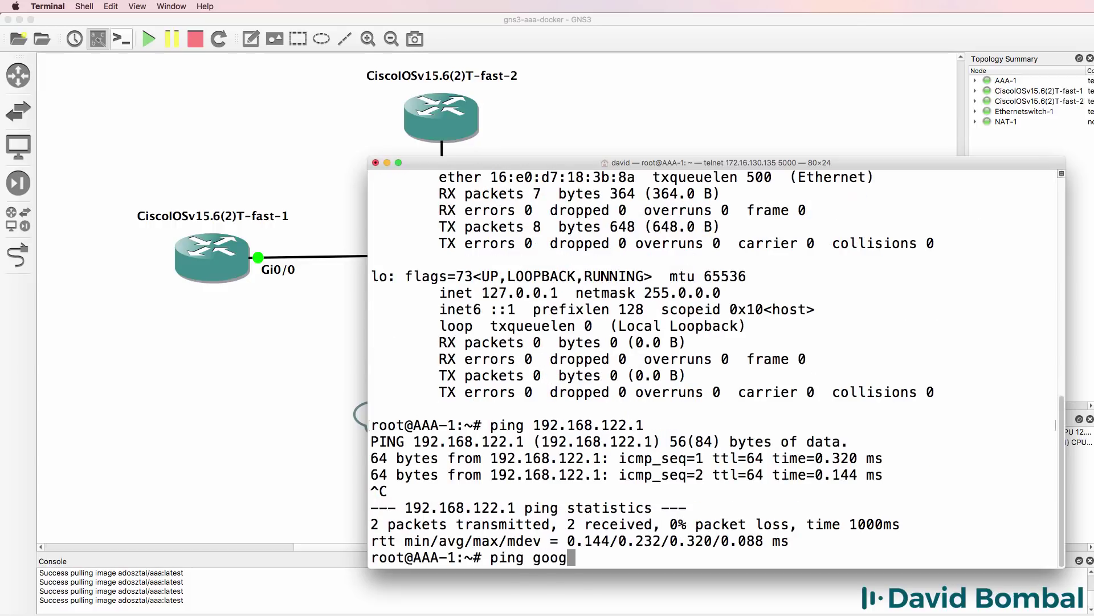
{"action": "type", "text": "le.com"}
{"action": "key", "text": "Return"}
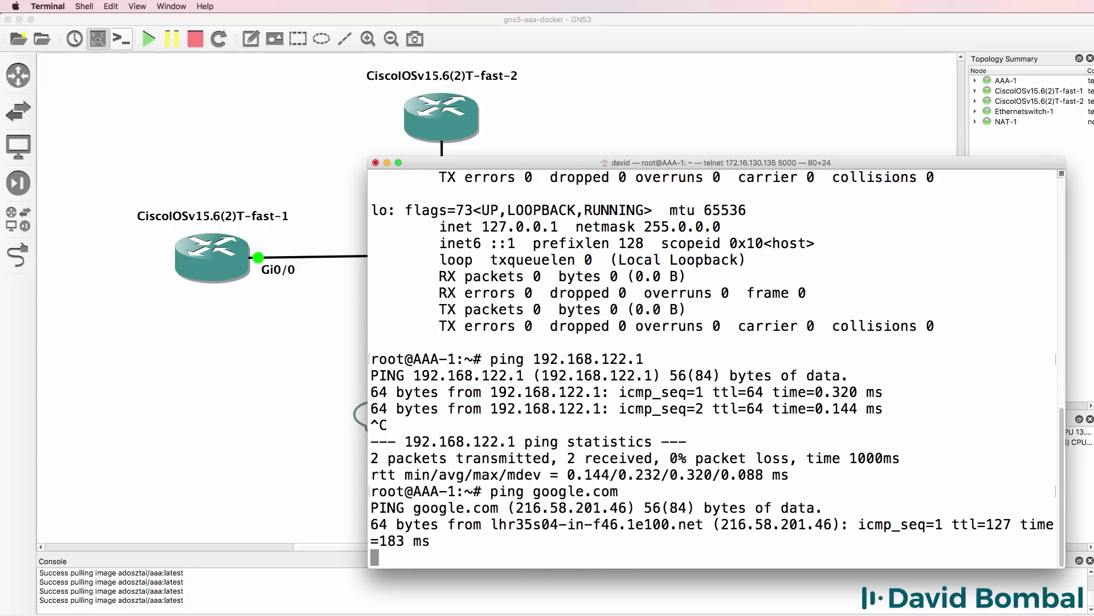
{"action": "key", "text": "ctrl+c"}
Step: Clear the terminal and run ifconfig again
{"action": "type", "text": "clear"}
{"action": "key", "text": "Return"}
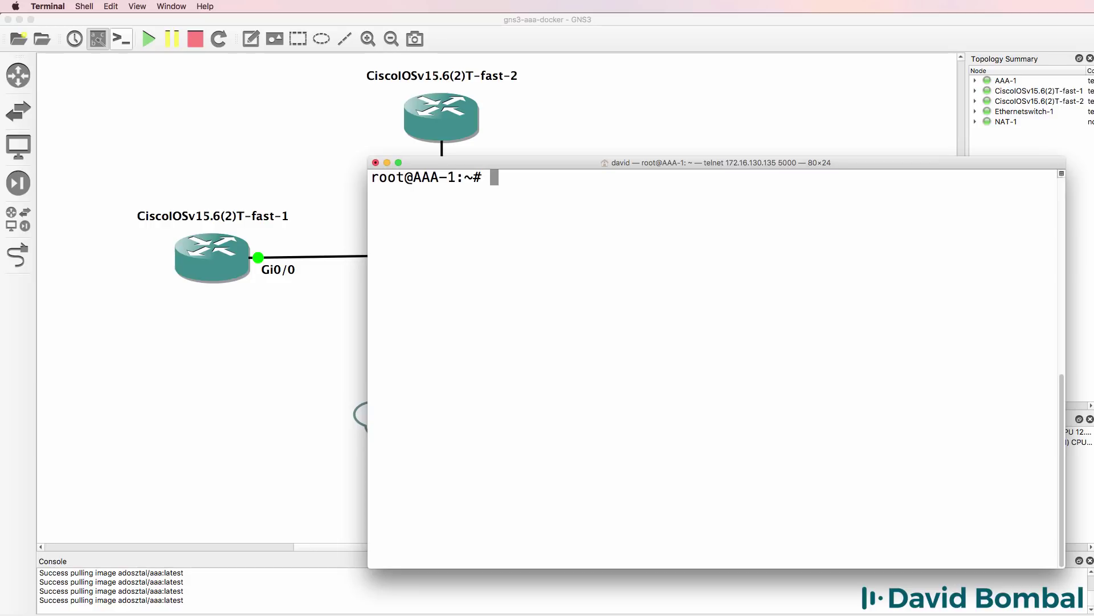
{"action": "type", "text": "ifconfig"}
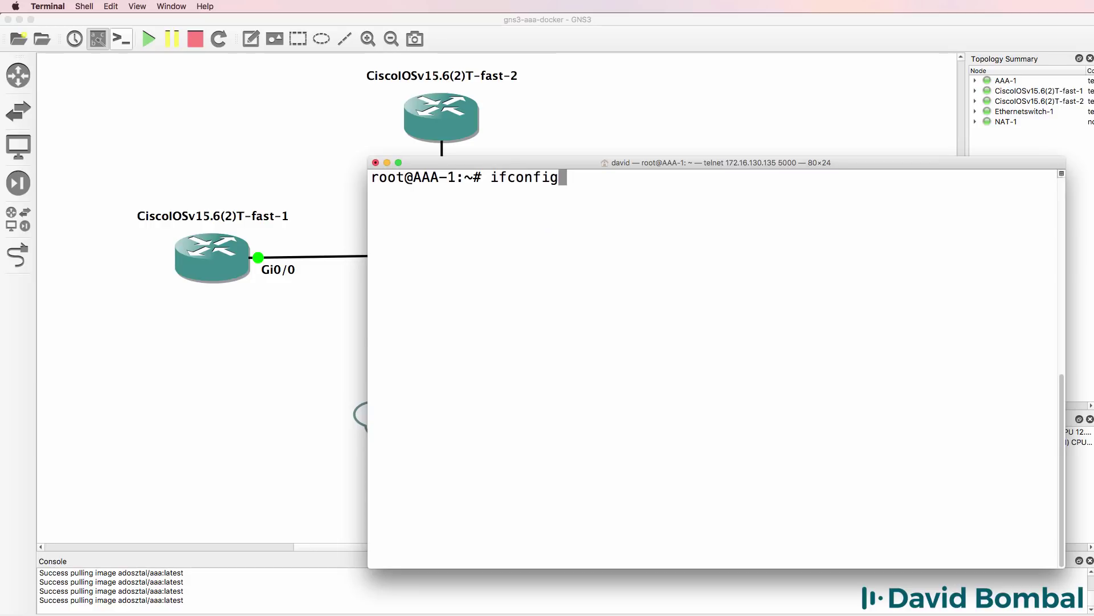
{"action": "key", "text": "Return"}
Step: Bring the GNS3 topology window in front of the Terminal
{"action": "left_click", "coordinate": [577, 32]}
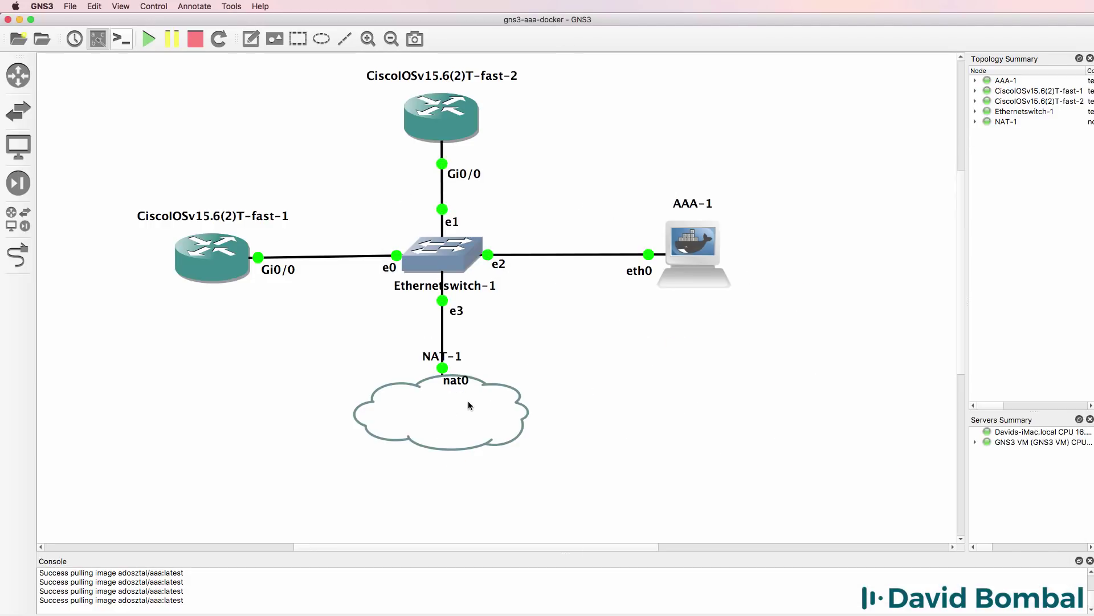